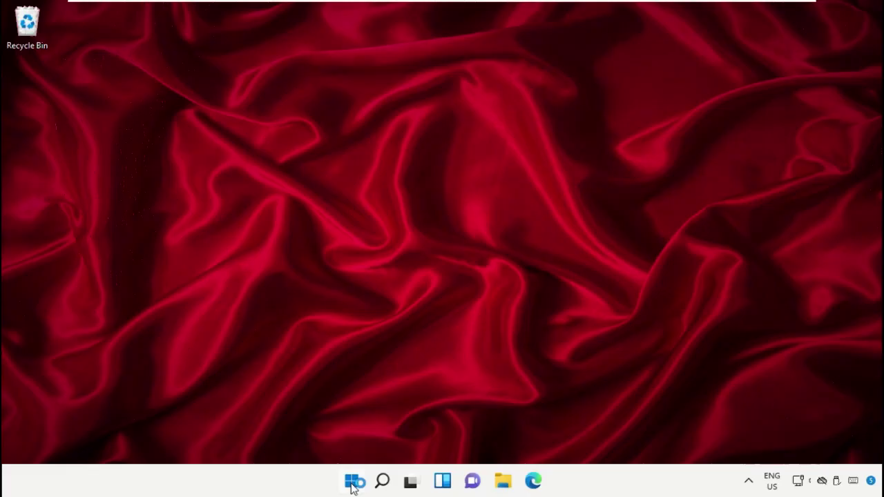
Step: Search the Start menu for 'task mana' so Task Manager shows as the best match
{"action": "left_click", "coordinate": [353, 484]}
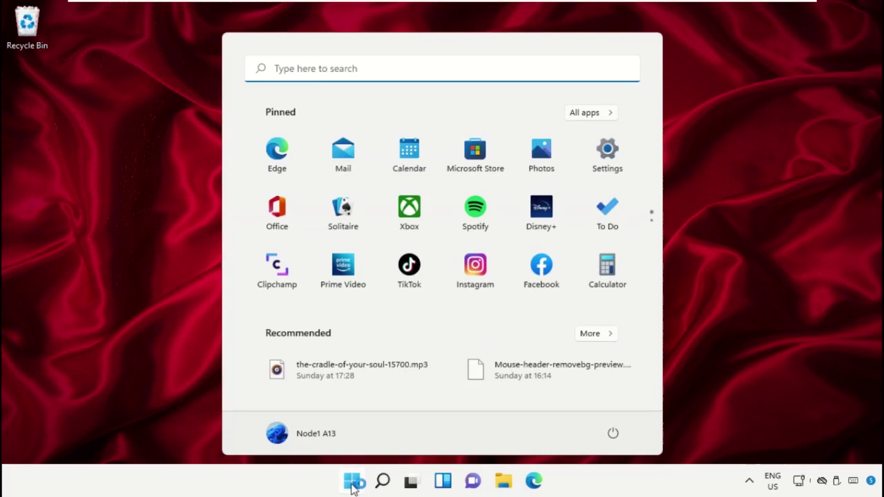
{"action": "type", "text": "task mana"}
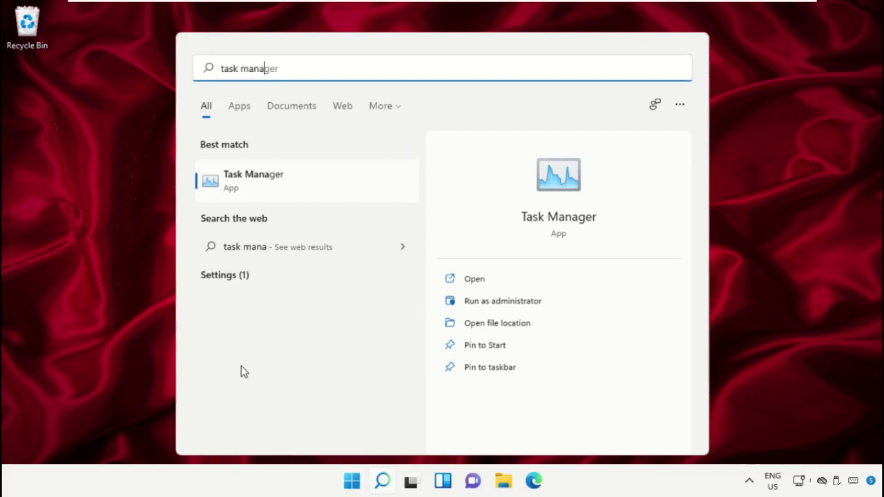
Step: Launch Task Manager and start a new task, browsing for the program file to run
{"action": "left_click", "coordinate": [268, 181]}
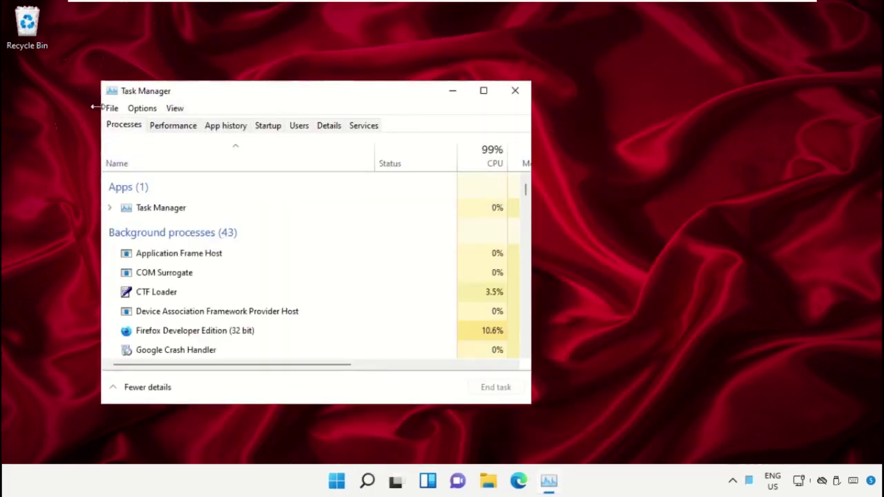
{"action": "left_click", "coordinate": [111, 110]}
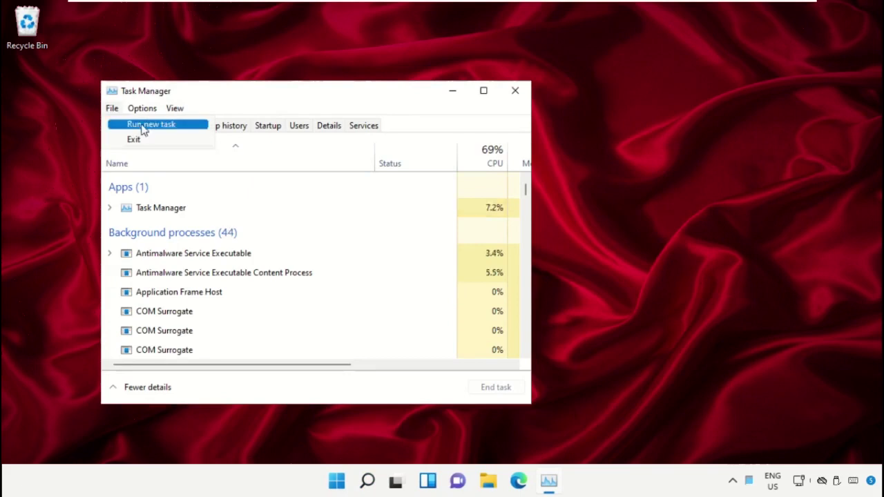
{"action": "left_click", "coordinate": [188, 130]}
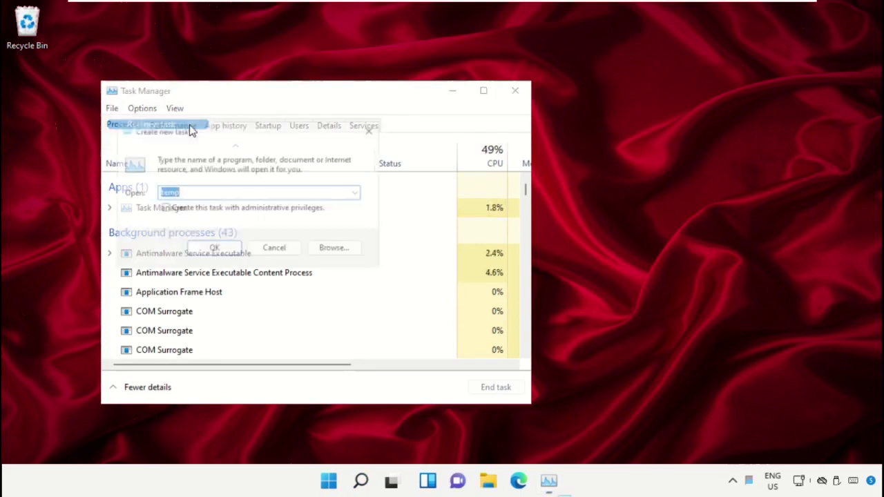
{"action": "left_click", "coordinate": [338, 253]}
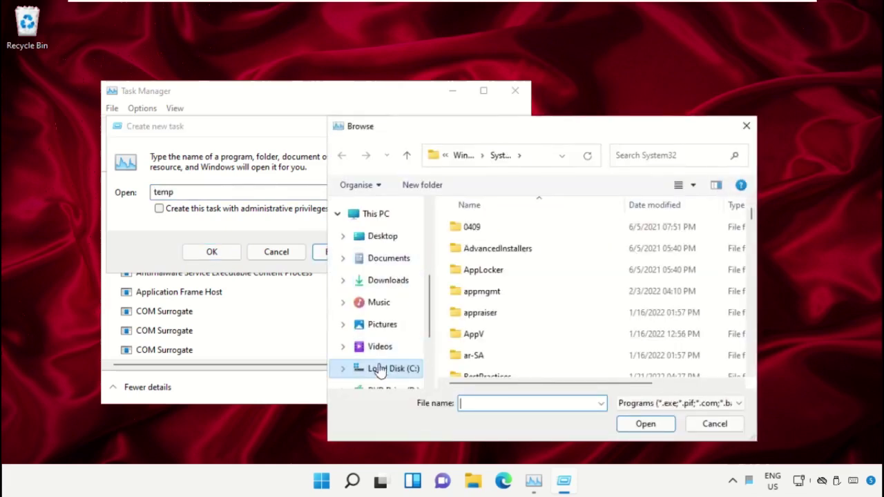
Step: Navigate through This PC and Local Disk (C:) into the Windows folder
{"action": "scroll", "coordinate": [380, 367], "scroll_direction": "down", "scroll_amount": 1}
{"action": "left_click", "coordinate": [383, 341]}
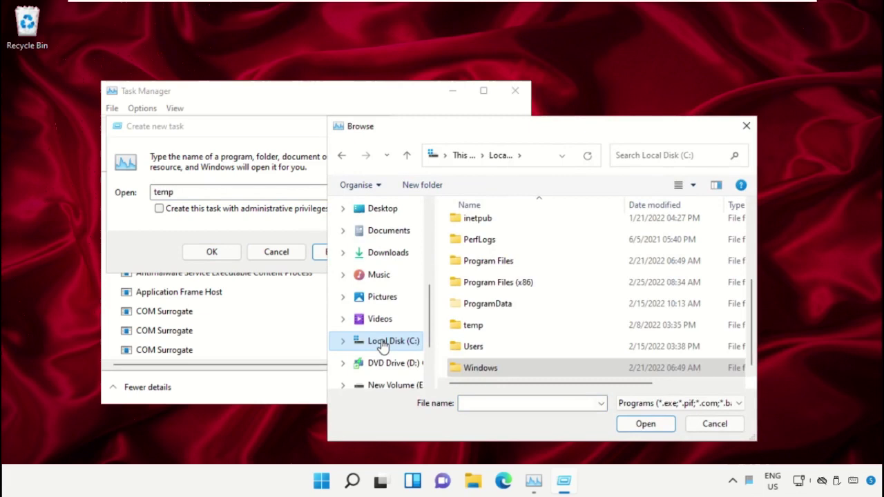
{"action": "scroll", "coordinate": [382, 247], "scroll_direction": "up", "scroll_amount": 2}
{"action": "left_click", "coordinate": [384, 242]}
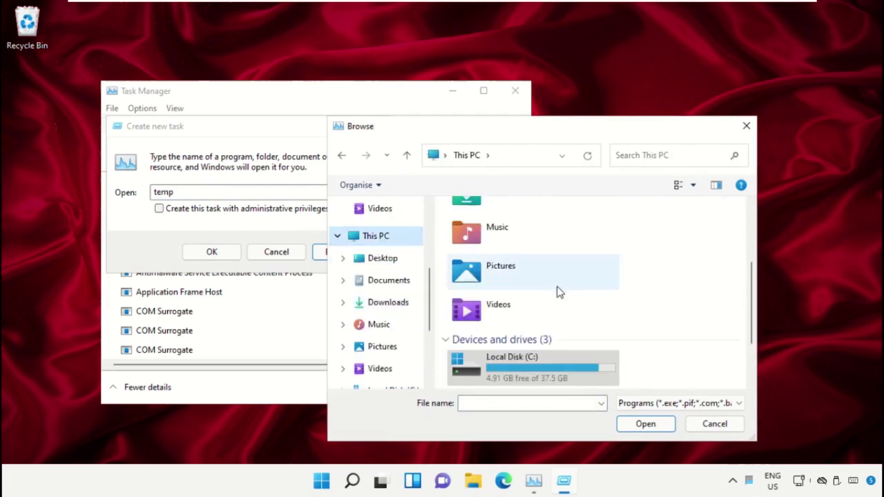
{"action": "scroll", "coordinate": [555, 295], "scroll_direction": "up", "scroll_amount": 1}
{"action": "scroll", "coordinate": [508, 354], "scroll_direction": "down", "scroll_amount": 3}
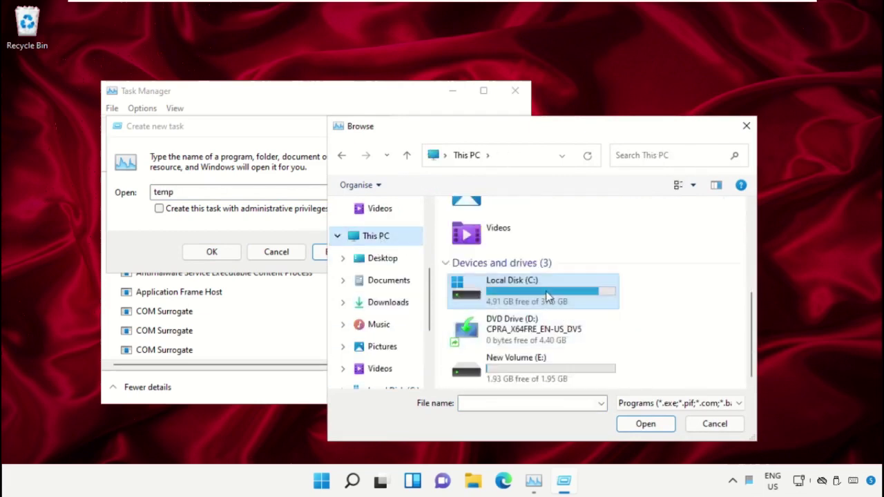
{"action": "double_click", "coordinate": [550, 297]}
{"action": "scroll", "coordinate": [523, 252], "scroll_direction": "down", "scroll_amount": 2}
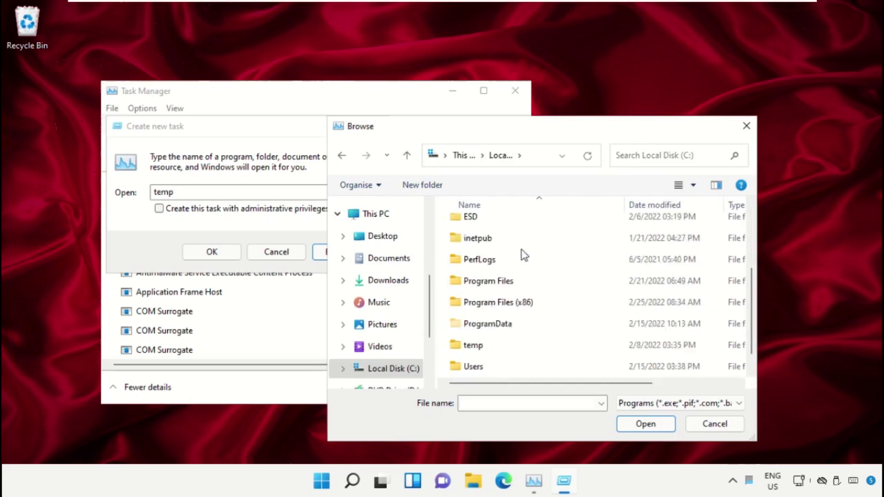
{"action": "double_click", "coordinate": [488, 369]}
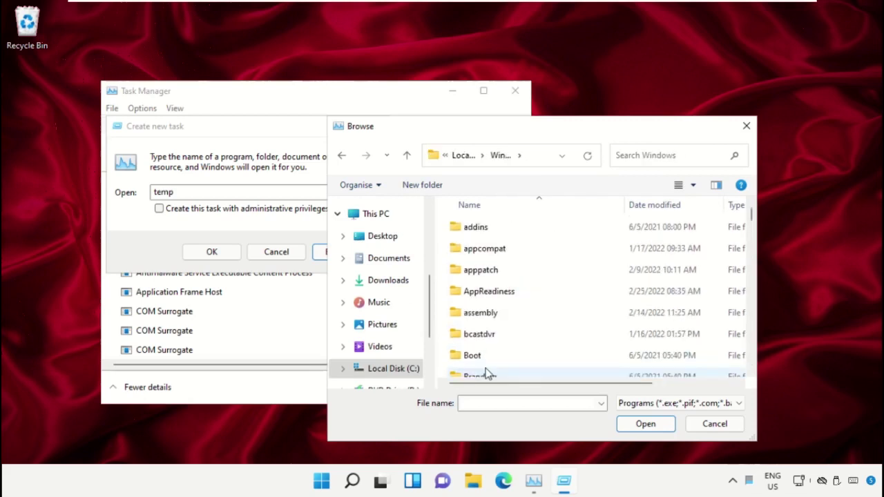
Step: Open the System32 folder and enter cmd as the file name
{"action": "left_click", "coordinate": [513, 253]}
{"action": "scroll", "coordinate": [514, 269], "scroll_direction": "down", "scroll_amount": 6}
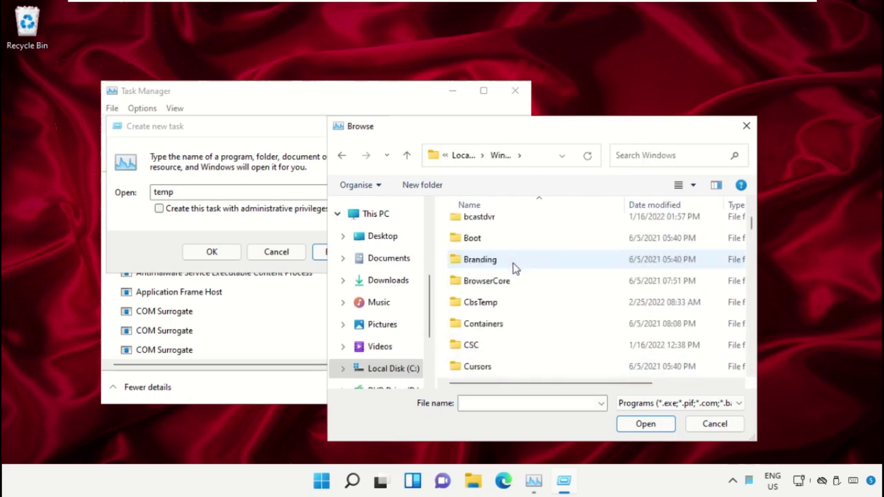
{"action": "scroll", "coordinate": [511, 325], "scroll_direction": "down", "scroll_amount": 12}
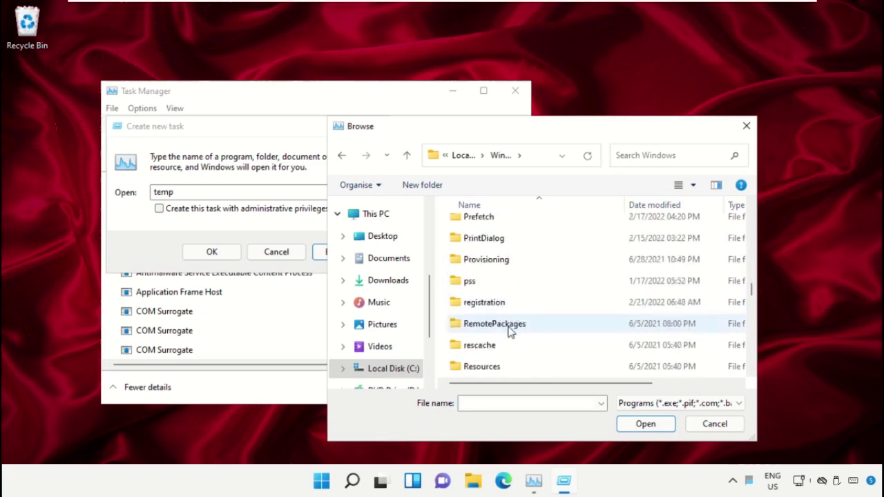
{"action": "scroll", "coordinate": [512, 328], "scroll_direction": "down", "scroll_amount": 3}
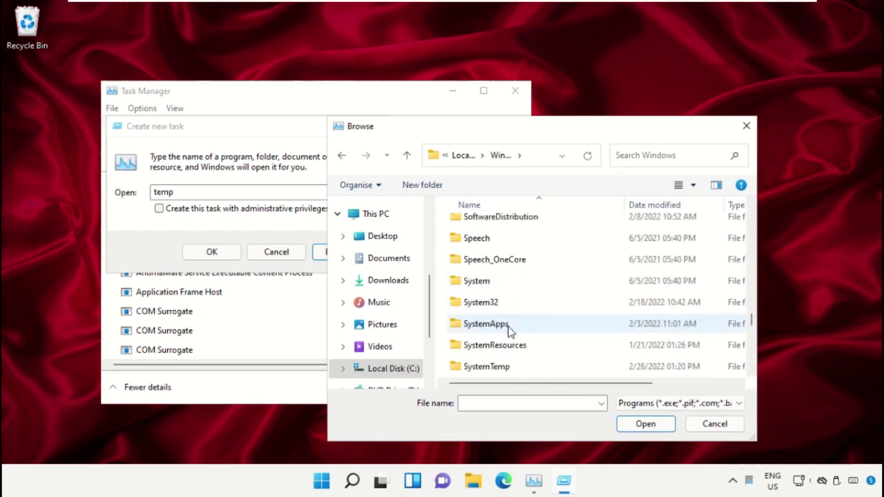
{"action": "double_click", "coordinate": [488, 304]}
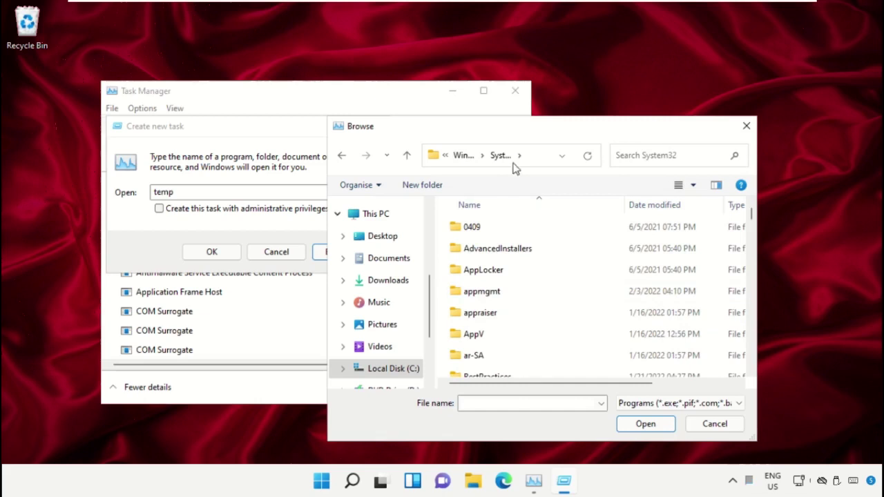
{"action": "scroll", "coordinate": [528, 311], "scroll_direction": "down", "scroll_amount": 7}
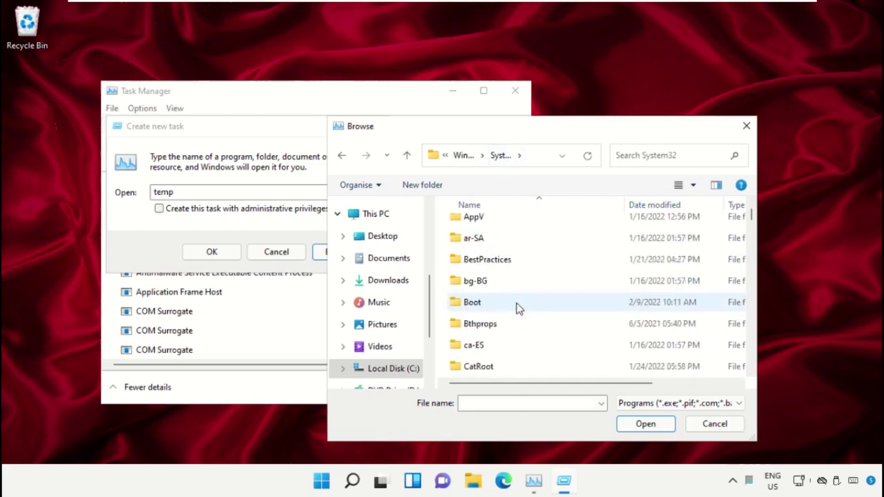
{"action": "scroll", "coordinate": [519, 304], "scroll_direction": "down", "scroll_amount": 9}
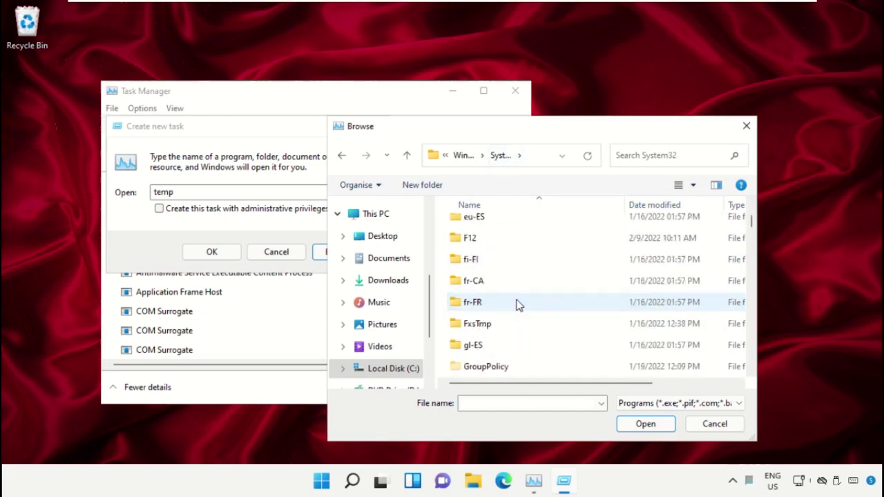
{"action": "type", "text": "cmd.exe"}
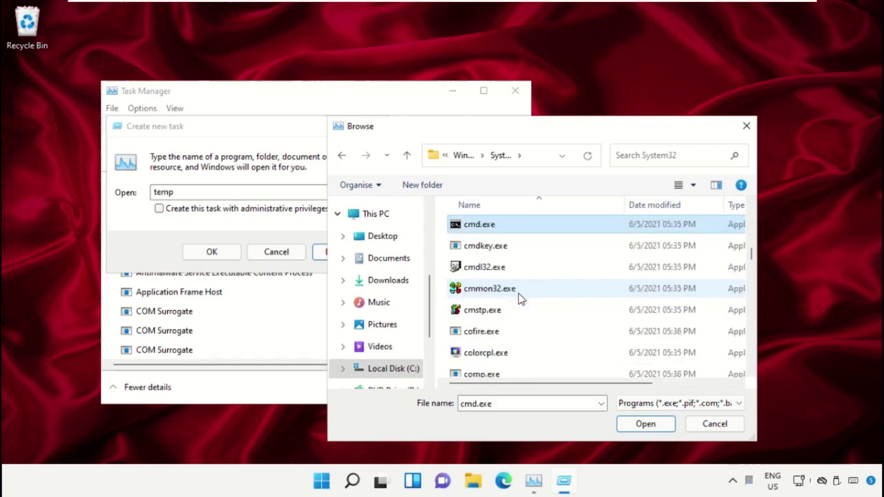
{"action": "scroll", "coordinate": [504, 291], "scroll_direction": "up", "scroll_amount": 1}
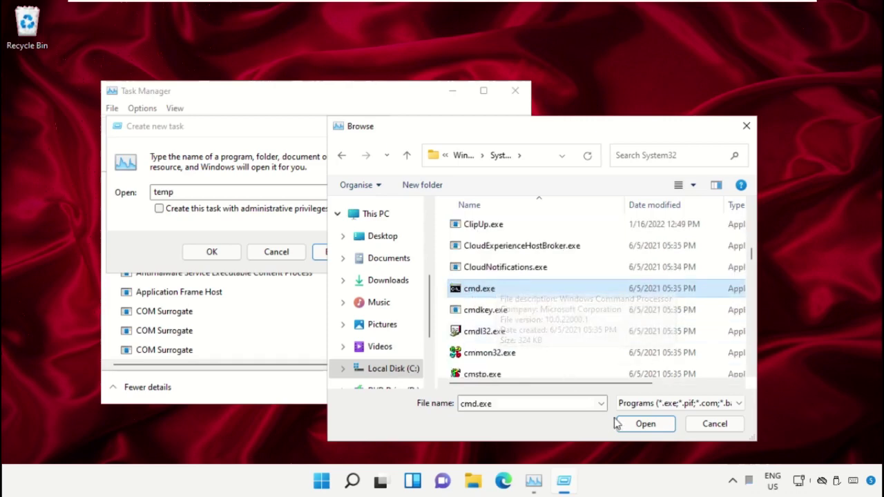
Step: Run cmd.exe as a new task with administrative privileges enabled
{"action": "left_click", "coordinate": [636, 430]}
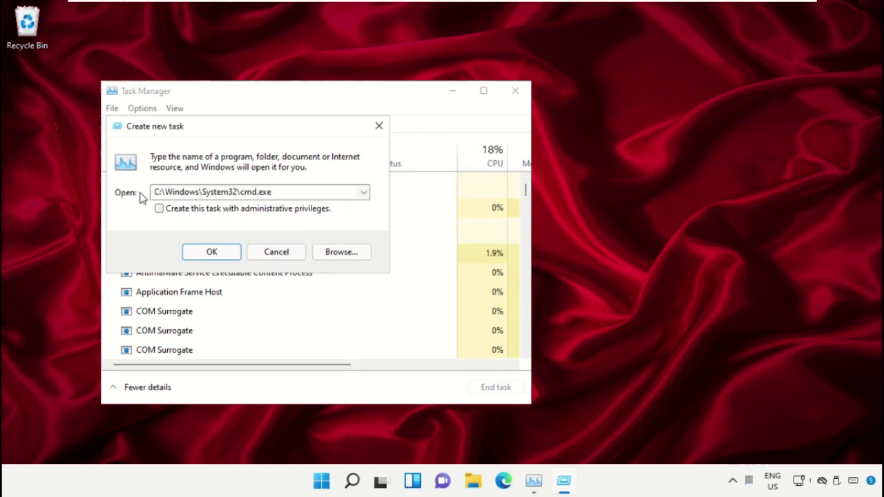
{"action": "left_click", "coordinate": [159, 209]}
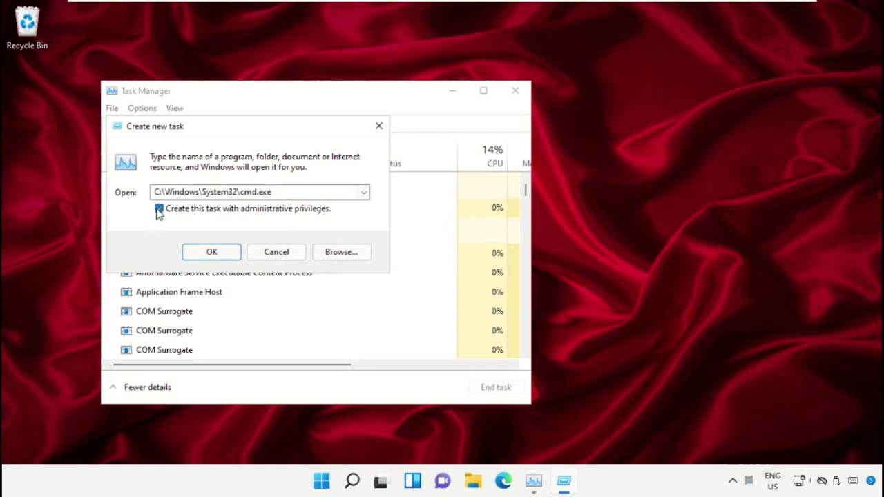
{"action": "left_click", "coordinate": [211, 252]}
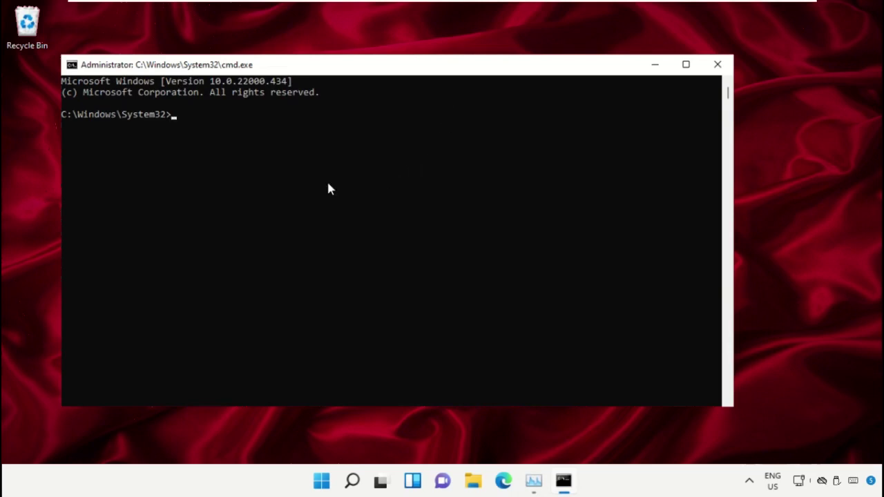
Step: Minimise the Command Prompt, launch Google Chrome and load google.com
{"action": "left_click", "coordinate": [657, 65]}
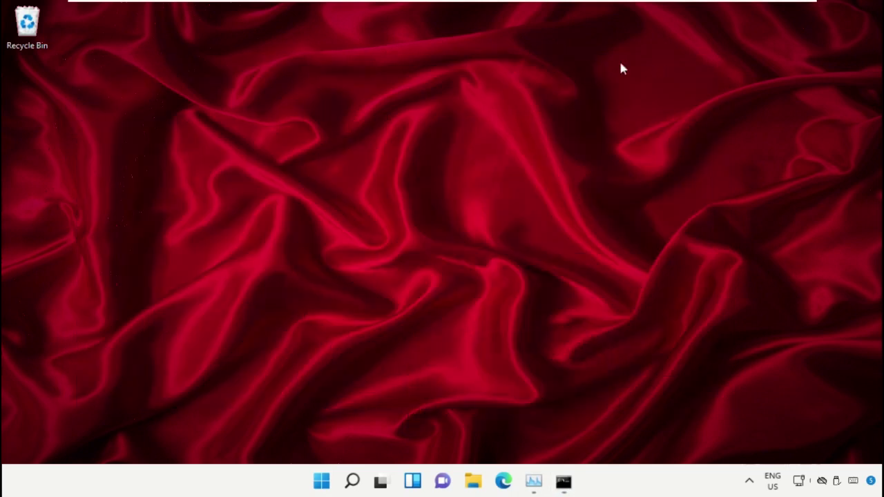
{"action": "left_click", "coordinate": [323, 481]}
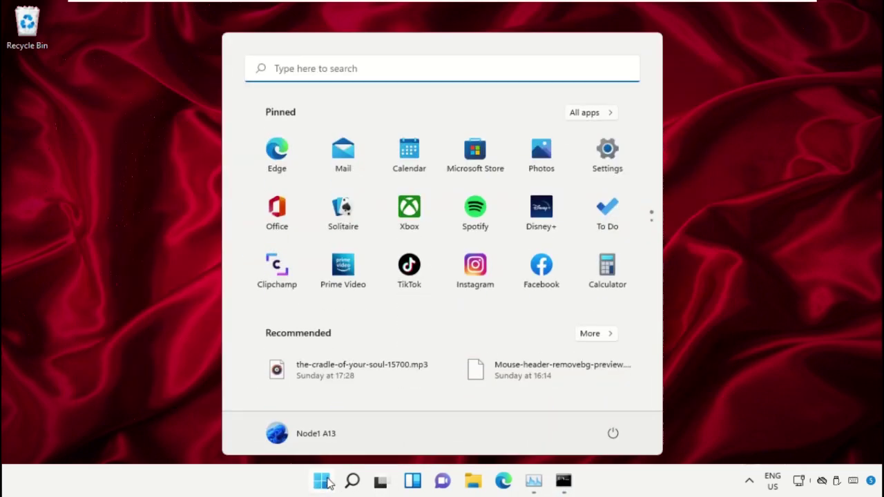
{"action": "type", "text": "Chrome"}
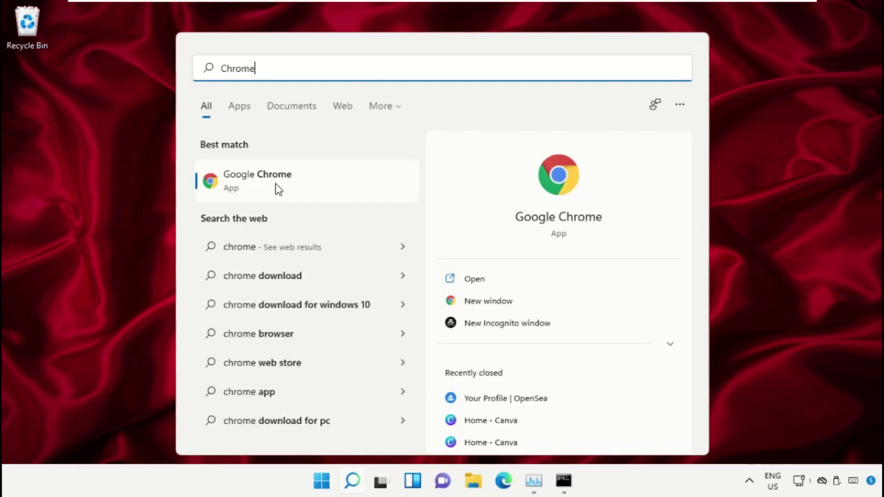
{"action": "left_click", "coordinate": [276, 184]}
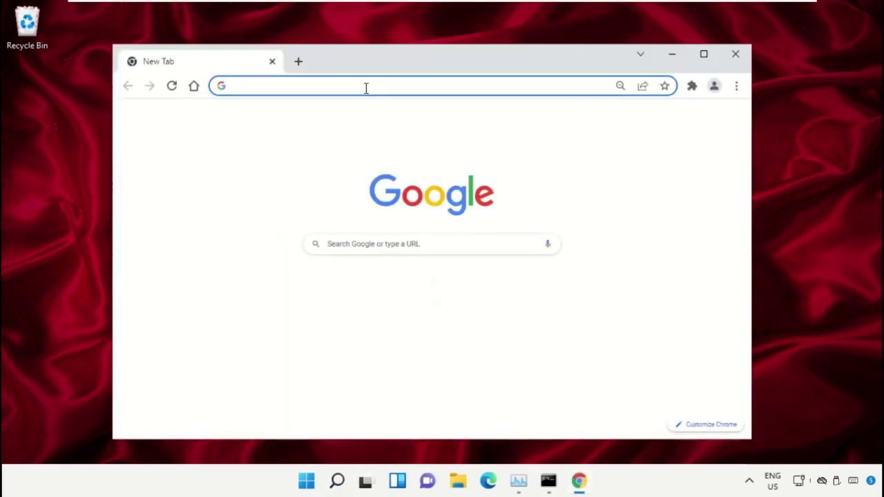
{"action": "type", "text": "google.com"}
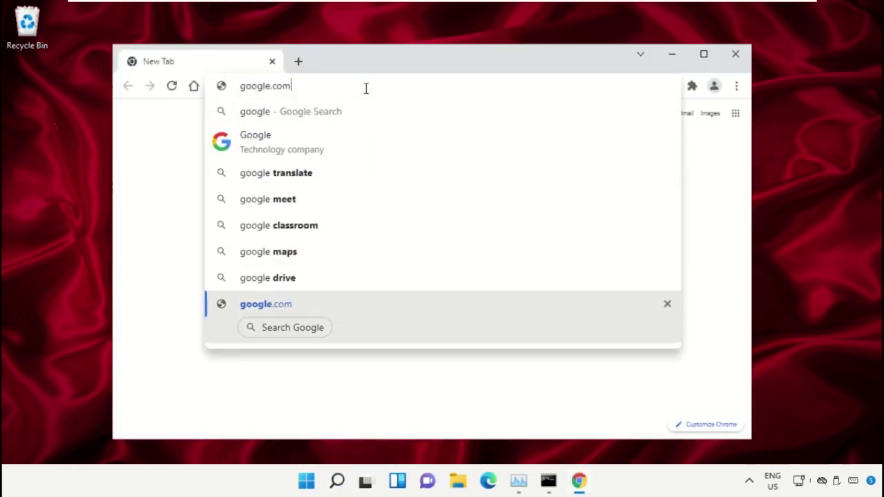
{"action": "key", "text": "Return"}
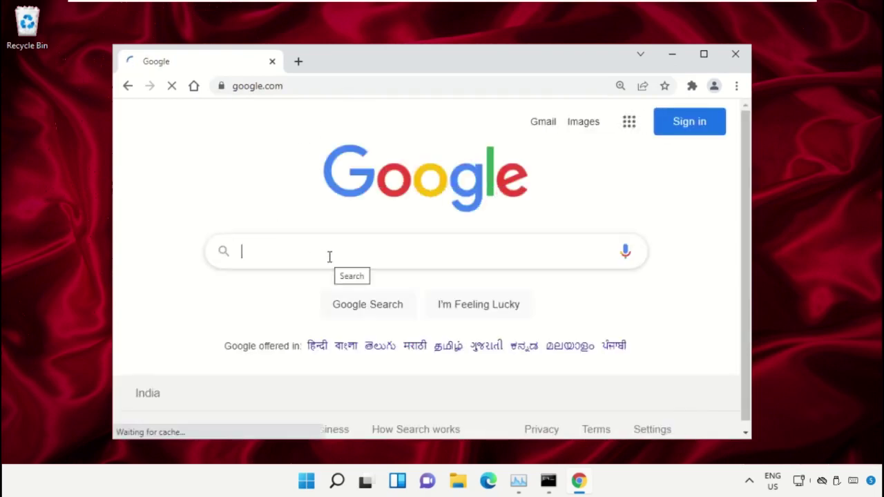
Step: Search Google for 'hows.tech windows commands' using the suggestion list
{"action": "type", "text": "hows.tech"}
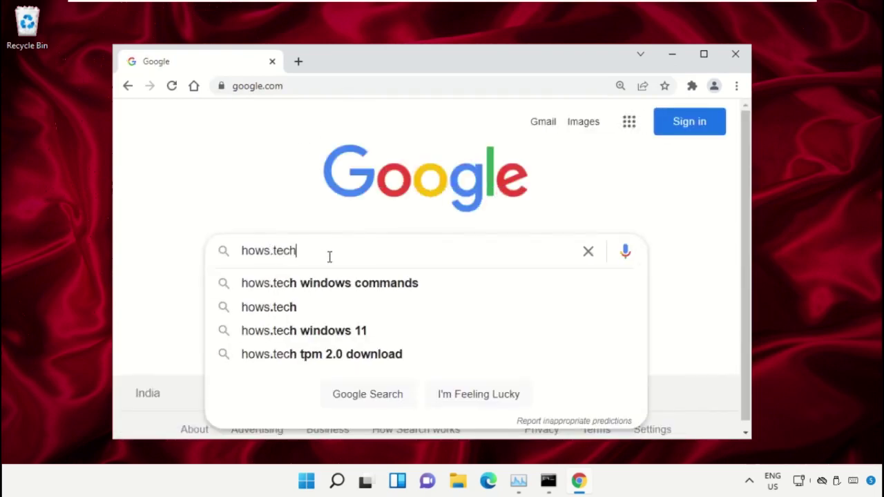
{"action": "key", "text": "Down"}
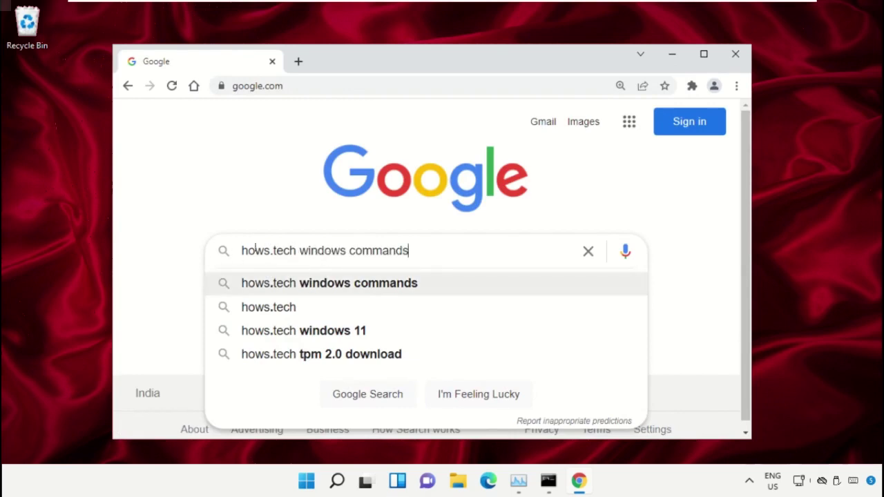
{"action": "left_click", "coordinate": [452, 283]}
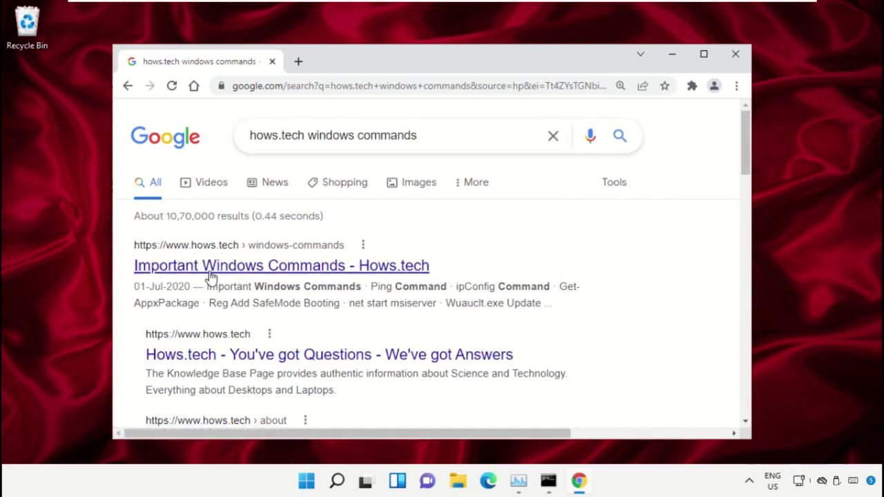
Step: Open the Important Windows Commands - Hows.tech article
{"action": "left_click", "coordinate": [214, 272]}
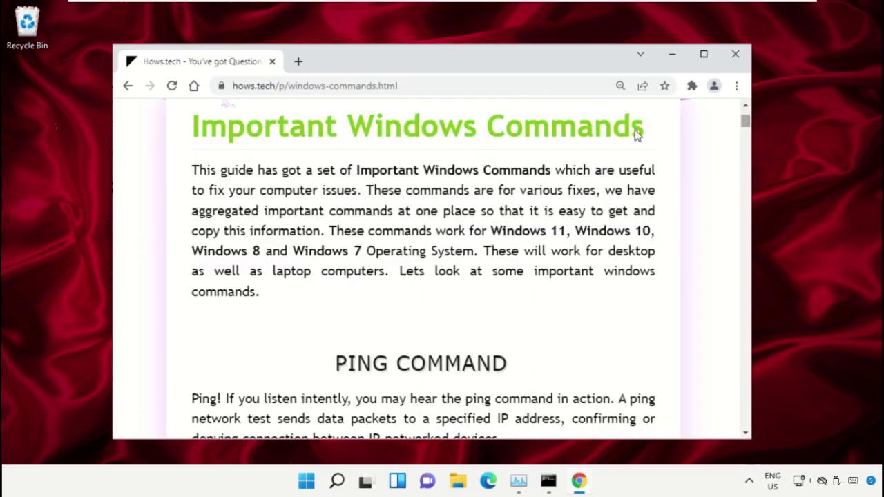
{"action": "left_click_drag", "start_coordinate": [656, 137], "coordinate": [183, 140]}
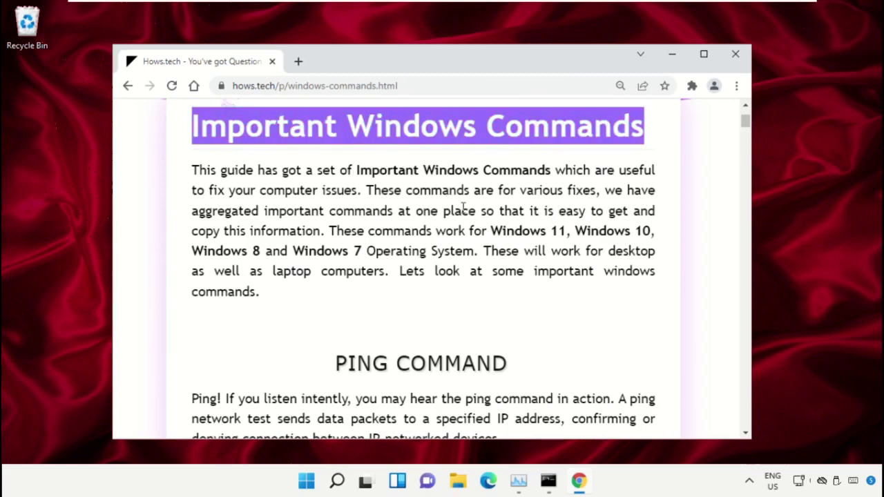
{"action": "left_click", "coordinate": [491, 204]}
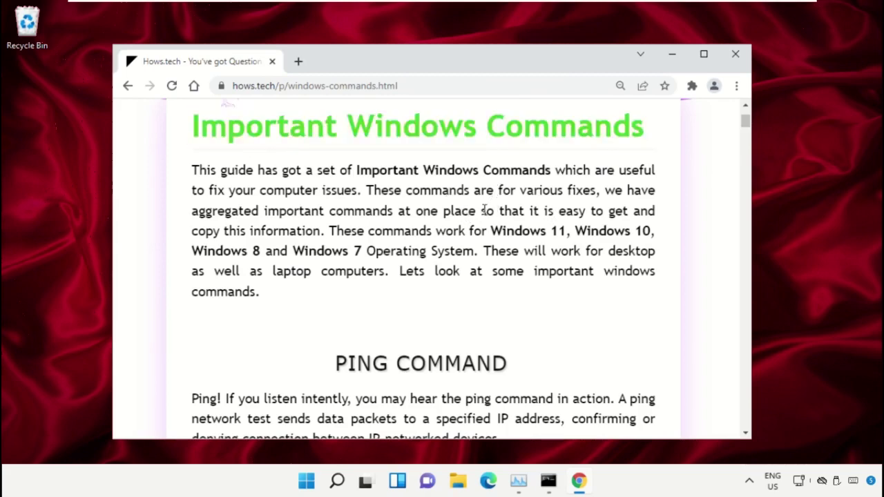
Step: Copy the Command 12 sfc /scanfile line for ieframe.dll and return to the Command Prompt
{"action": "scroll", "coordinate": [476, 215], "scroll_direction": "down", "scroll_amount": 10}
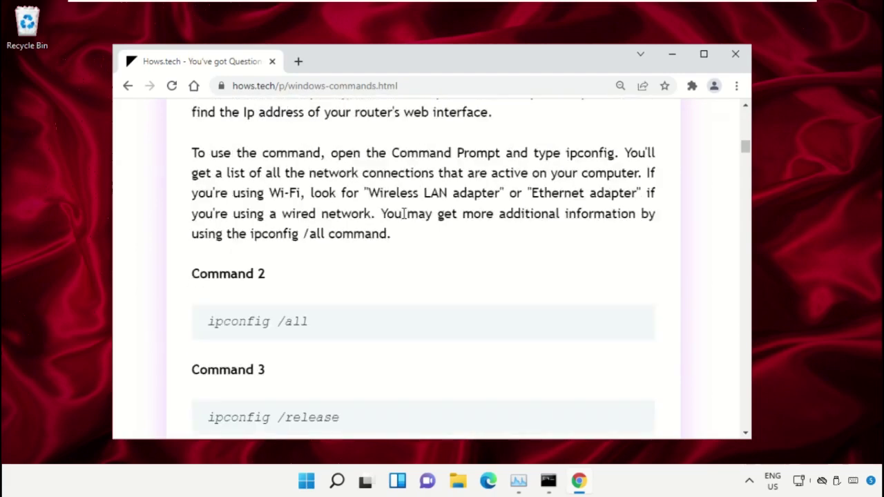
{"action": "scroll", "coordinate": [409, 214], "scroll_direction": "down", "scroll_amount": 15}
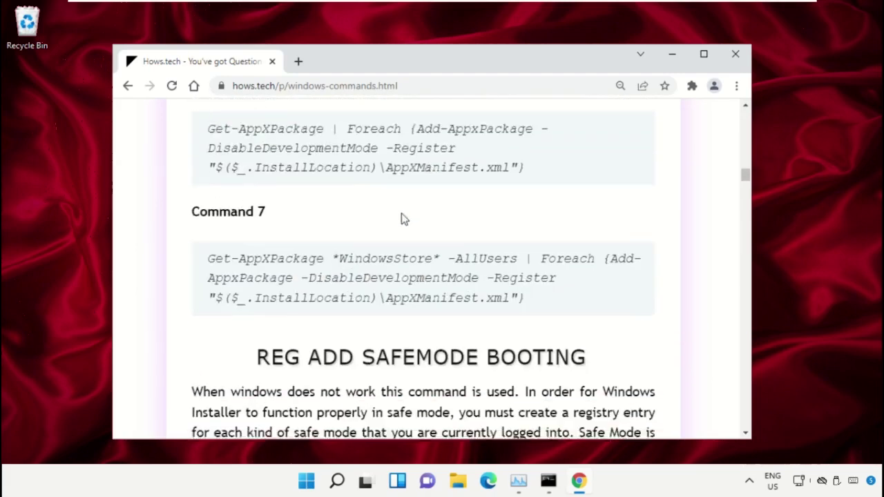
{"action": "scroll", "coordinate": [378, 232], "scroll_direction": "down", "scroll_amount": 10}
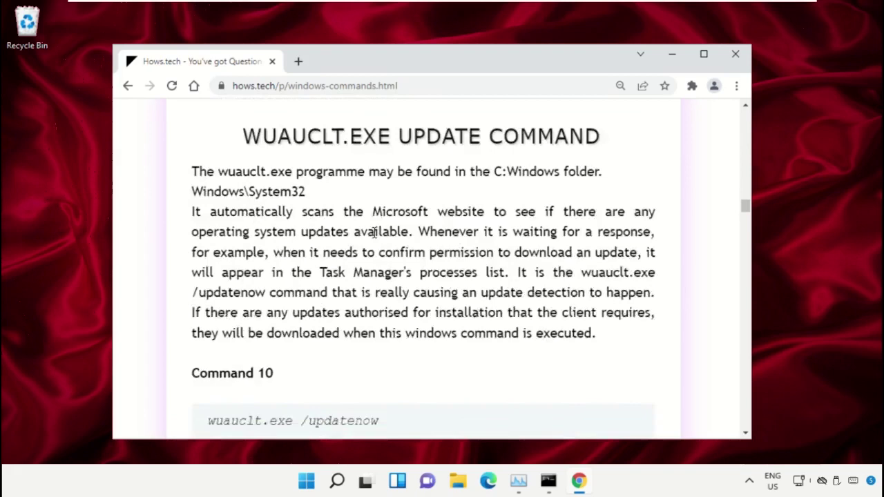
{"action": "scroll", "coordinate": [373, 237], "scroll_direction": "down", "scroll_amount": 4}
{"action": "scroll", "coordinate": [290, 243], "scroll_direction": "down", "scroll_amount": 1}
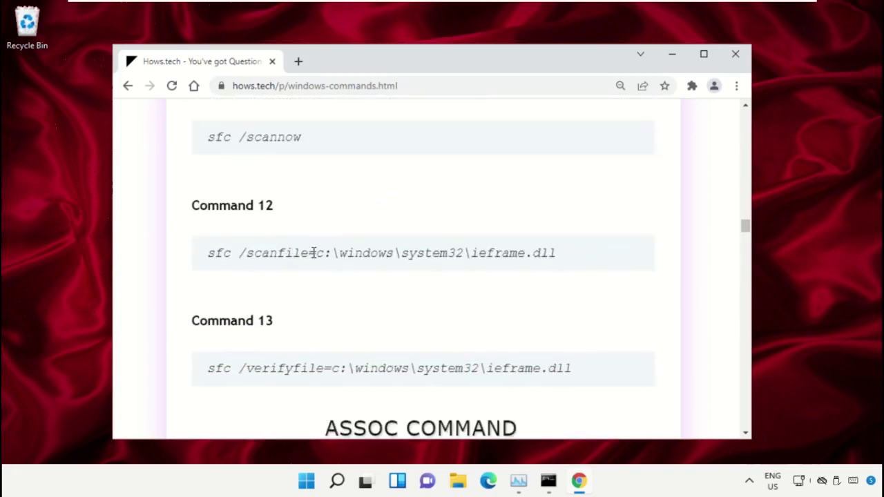
{"action": "triple_click", "coordinate": [314, 253]}
{"action": "left_click", "coordinate": [448, 268]}
{"action": "triple_click", "coordinate": [351, 253]}
{"action": "right_click", "coordinate": [351, 253]}
{"action": "left_click", "coordinate": [384, 265]}
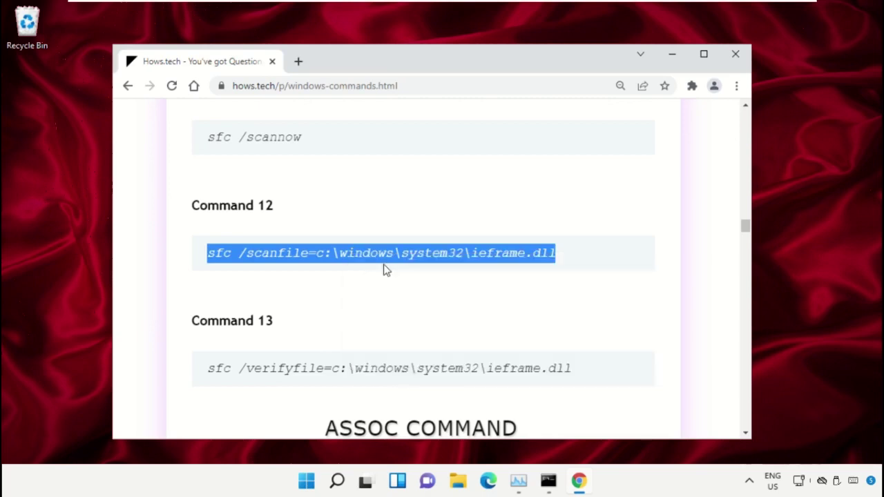
{"action": "left_click", "coordinate": [548, 483]}
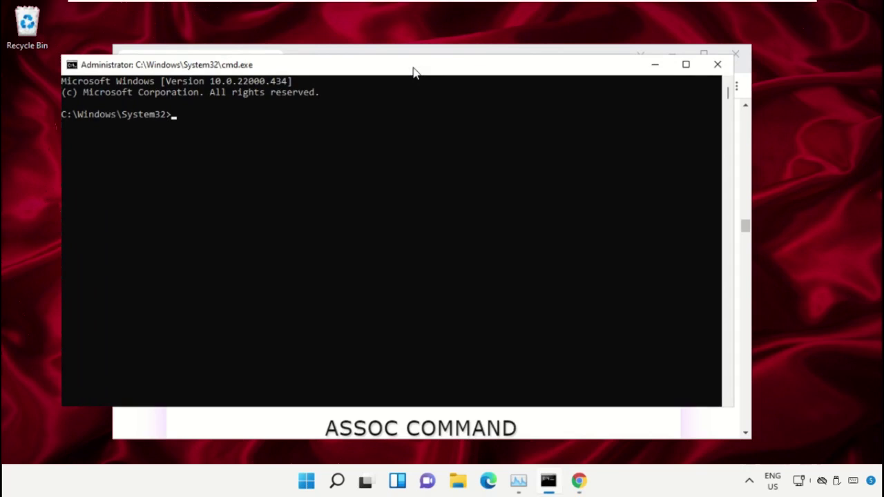
Step: Paste and run sfc /scanfile=c:\windows\system32\ieframe.dll in the admin Command Prompt
{"action": "left_click_drag", "start_coordinate": [415, 72], "coordinate": [453, 87]}
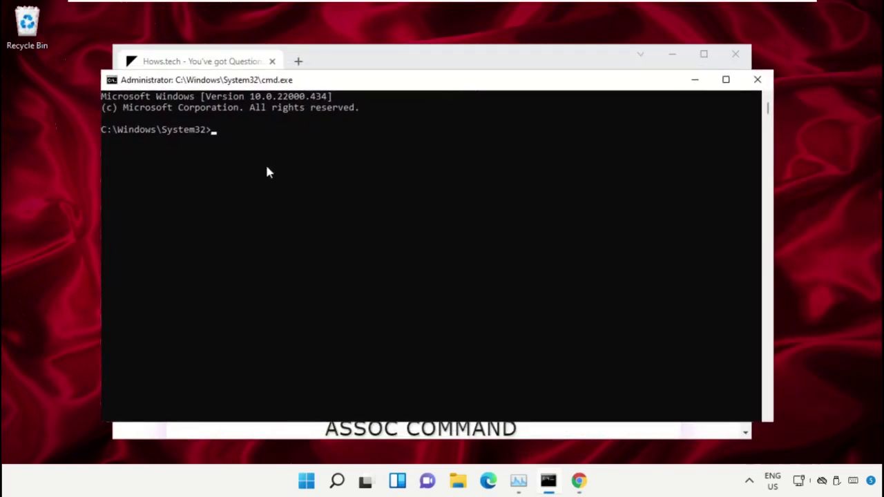
{"action": "key", "text": "ctrl+v"}
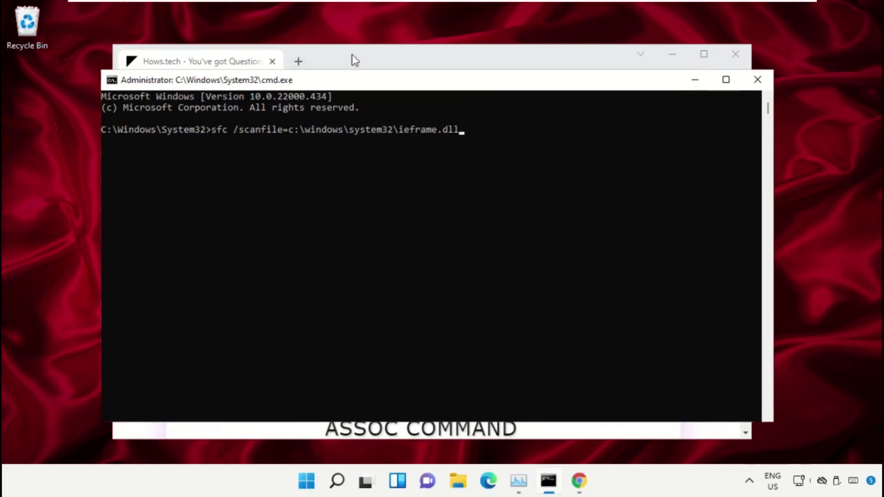
{"action": "key", "text": "Return"}
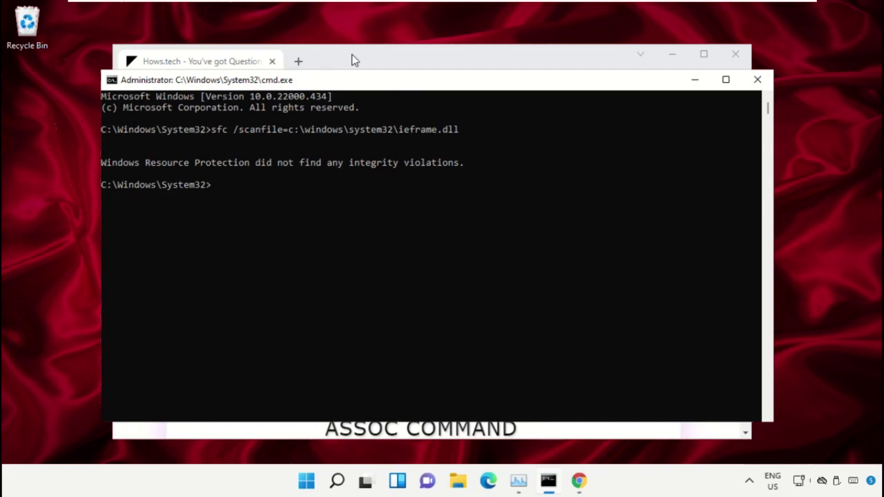
Step: Copy the Command 13 sfc /verifyfile line for ieframe.dll from the hows.tech page
{"action": "left_click", "coordinate": [352, 60]}
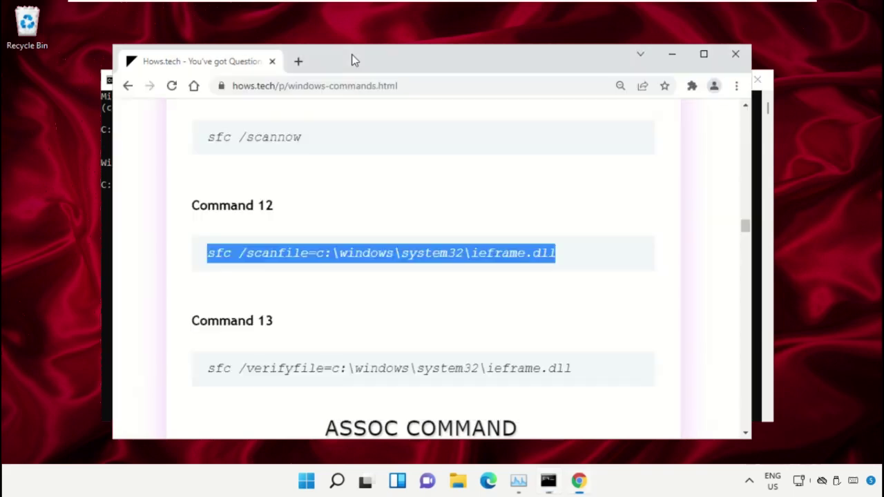
{"action": "scroll", "coordinate": [324, 185], "scroll_direction": "down", "scroll_amount": 1}
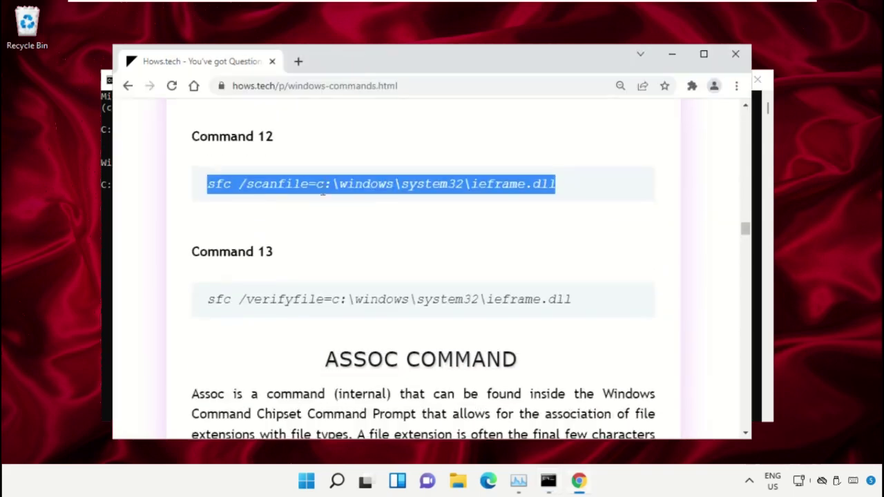
{"action": "triple_click", "coordinate": [286, 304]}
{"action": "right_click", "coordinate": [286, 309]}
{"action": "left_click", "coordinate": [347, 320]}
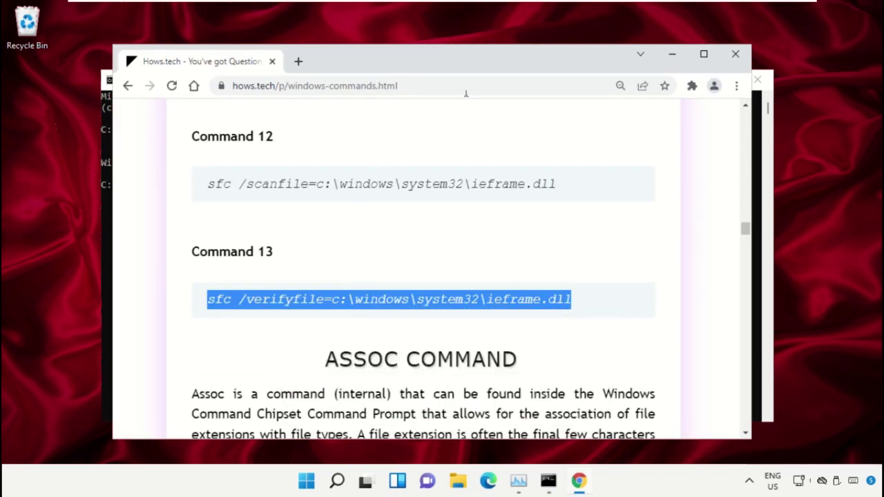
Step: Paste and run sfc /verifyfile=c:\windows\system32\ieframe.dll in the Command Prompt
{"action": "left_click", "coordinate": [549, 481]}
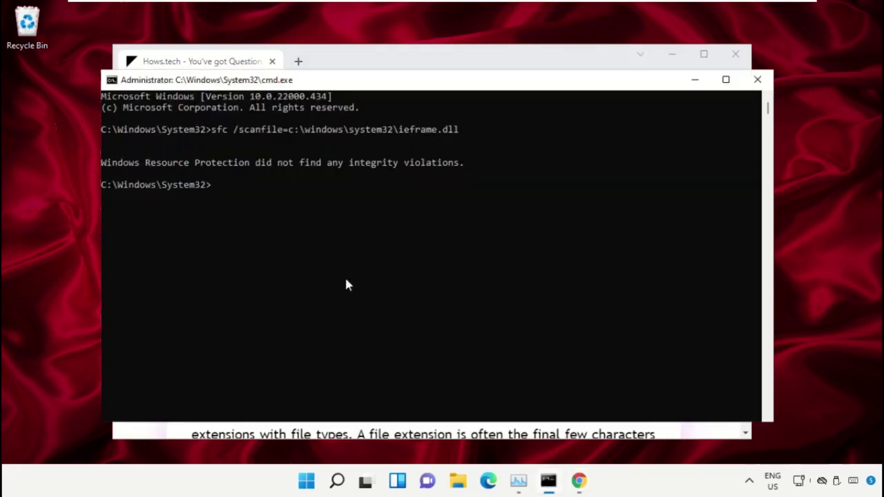
{"action": "right_click", "coordinate": [255, 211]}
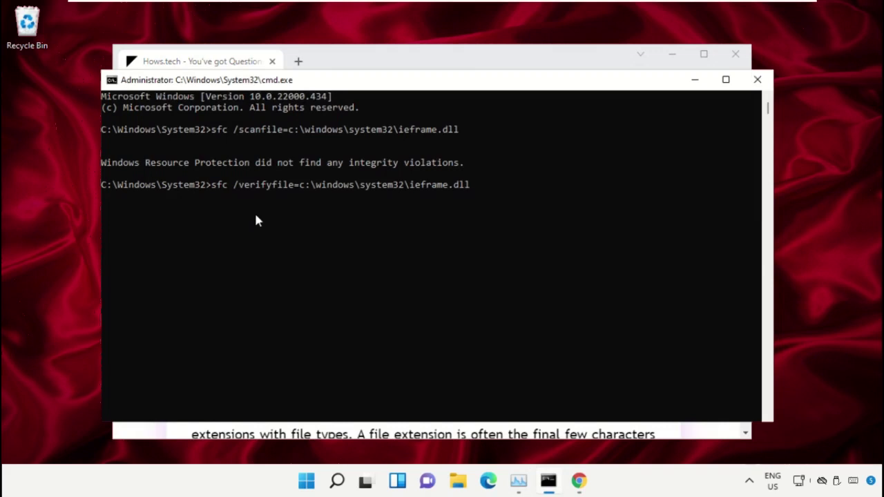
{"action": "key", "text": "Return"}
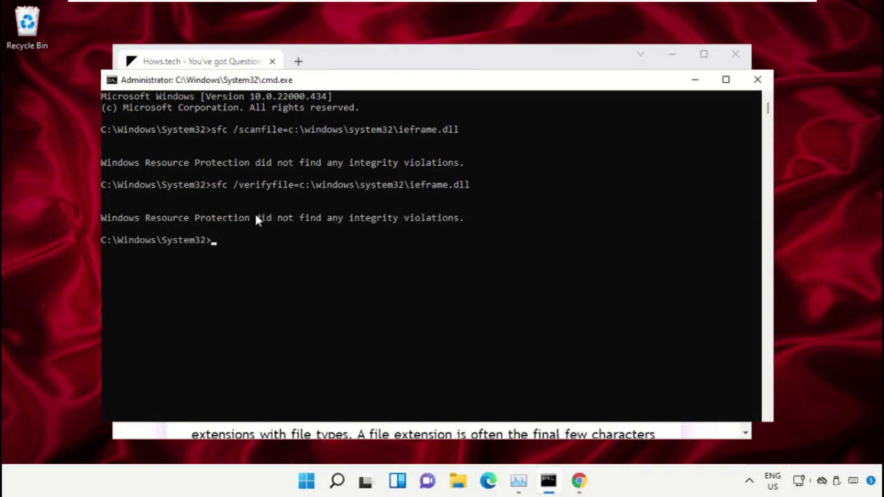
Step: Close the Command Prompt window and minimise Chrome to show the desktop
{"action": "left_click", "coordinate": [759, 80]}
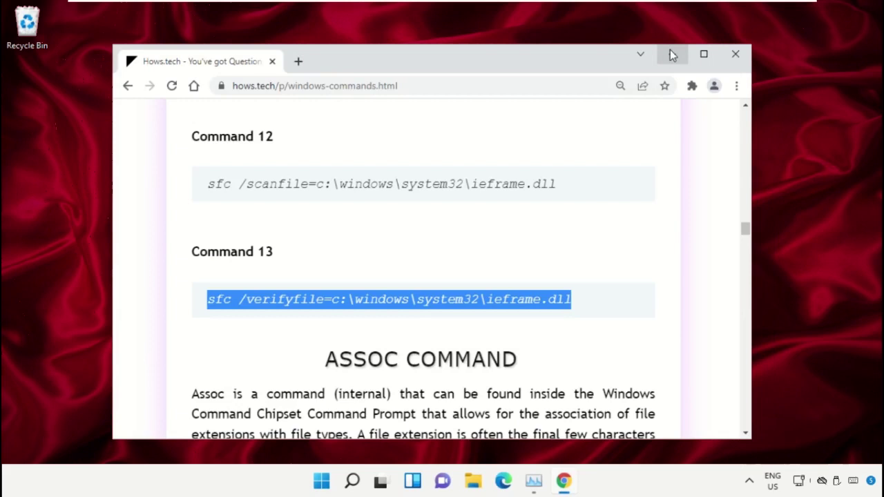
{"action": "left_click", "coordinate": [674, 56]}
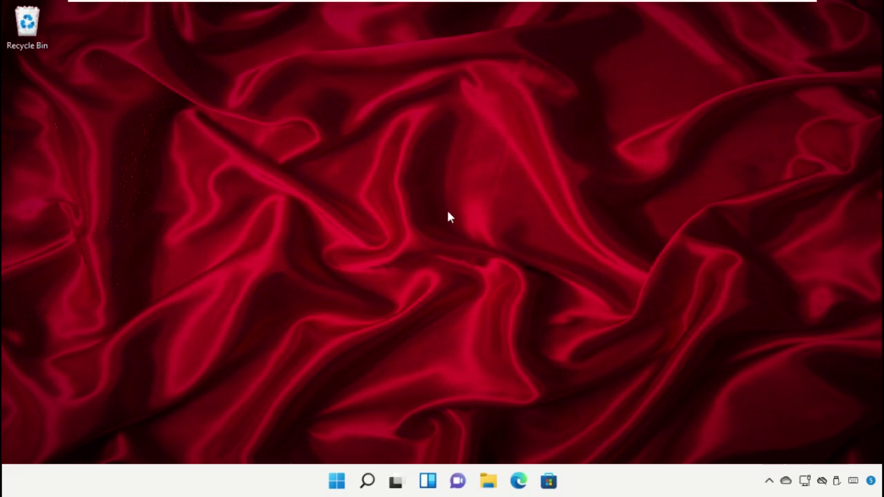
Step: Search for 'Device manager', open it and move its window toward the screen centre
{"action": "left_click", "coordinate": [366, 482]}
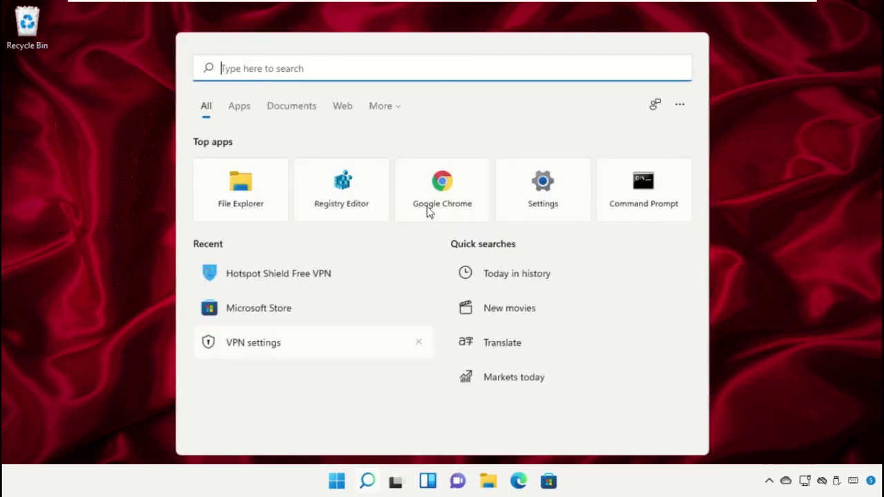
{"action": "type", "text": "Device manager"}
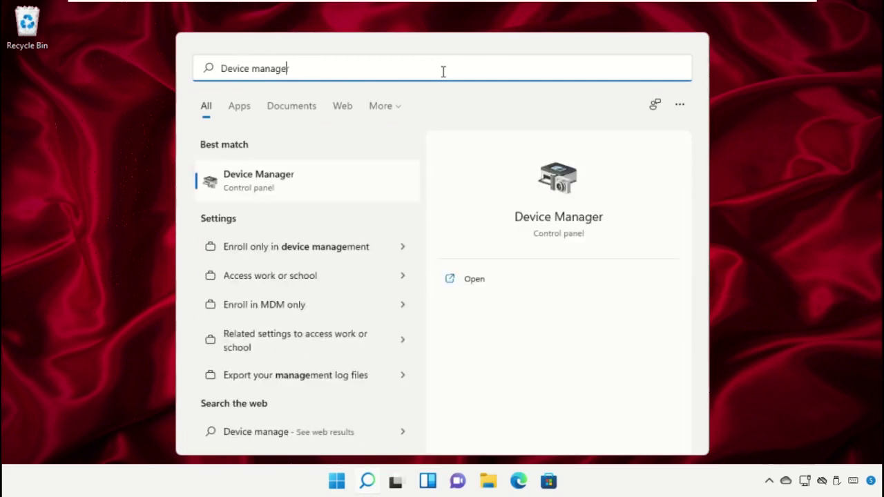
{"action": "left_click", "coordinate": [326, 181]}
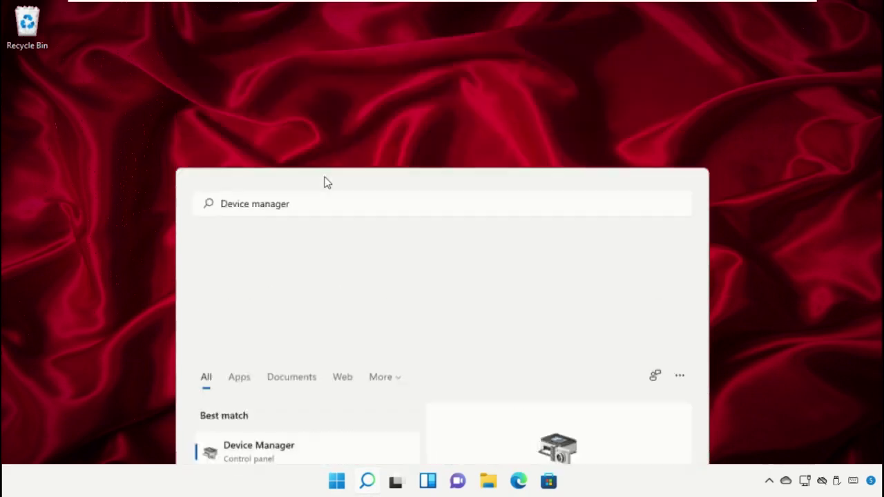
{"action": "left_click_drag", "start_coordinate": [331, 51], "coordinate": [442, 50]}
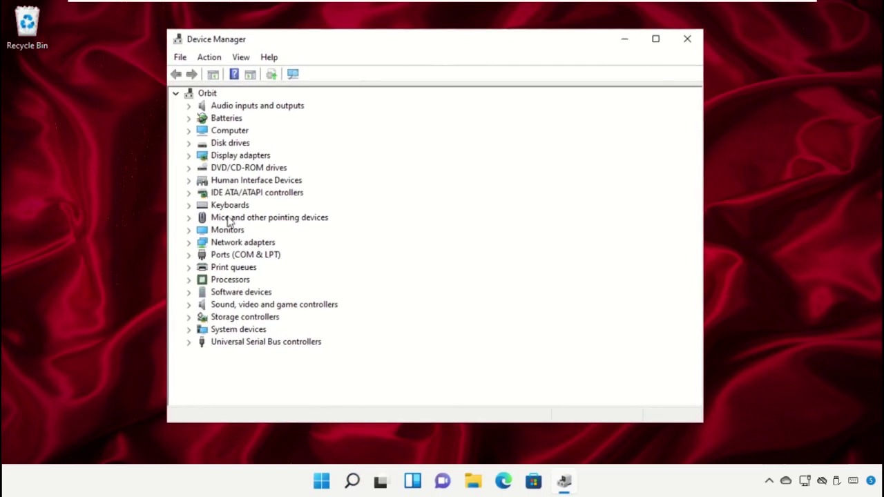
Step: Expand Network adapters and uninstall WAN Miniport (IKEv2) and WAN Miniport (IP)
{"action": "left_click", "coordinate": [205, 243]}
{"action": "left_click", "coordinate": [189, 243]}
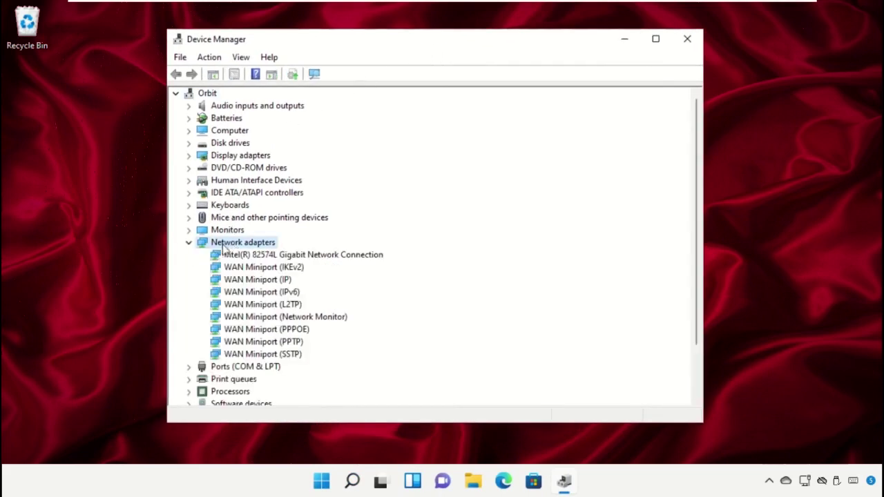
{"action": "left_click", "coordinate": [257, 270]}
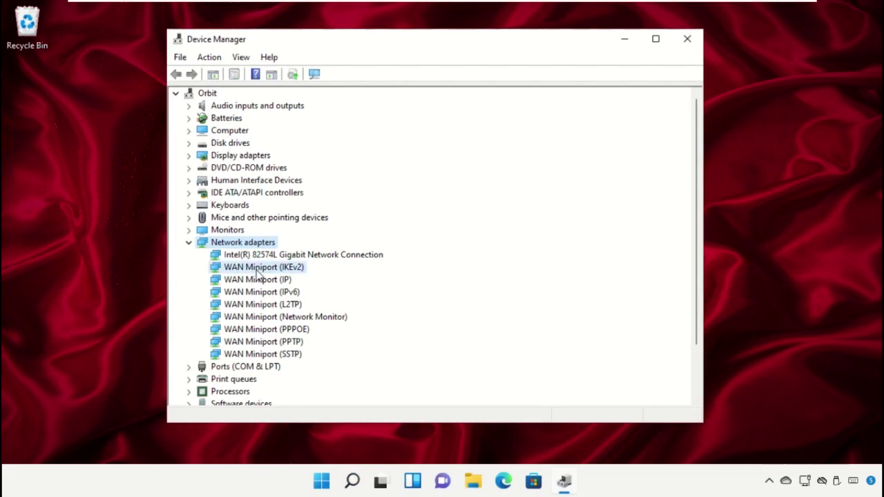
{"action": "right_click", "coordinate": [258, 271]}
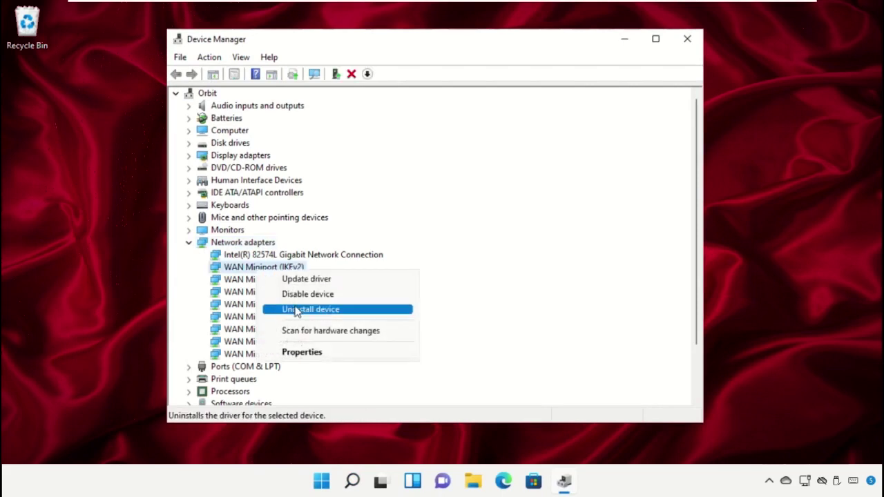
{"action": "left_click", "coordinate": [301, 310]}
{"action": "left_click", "coordinate": [449, 294]}
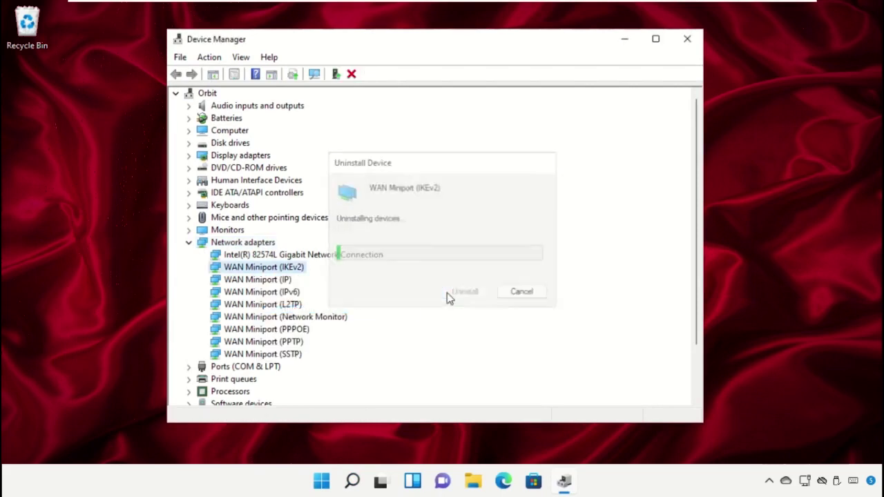
{"action": "left_click", "coordinate": [264, 272]}
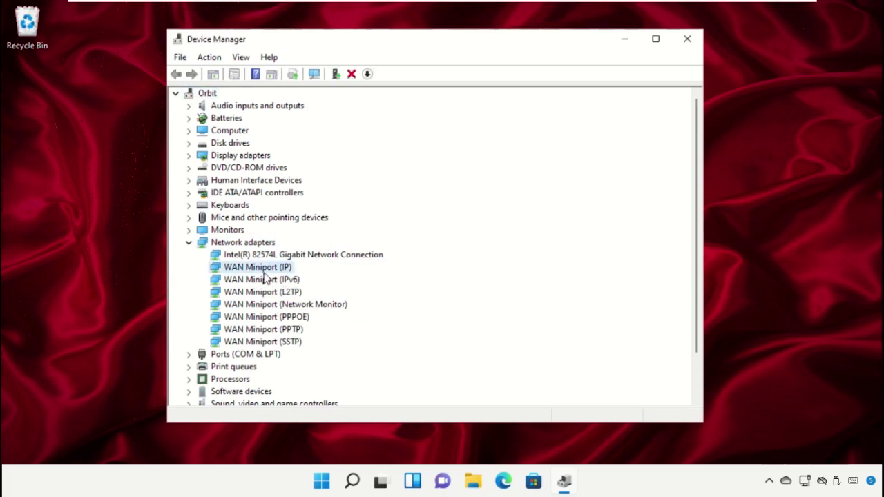
{"action": "right_click", "coordinate": [269, 274]}
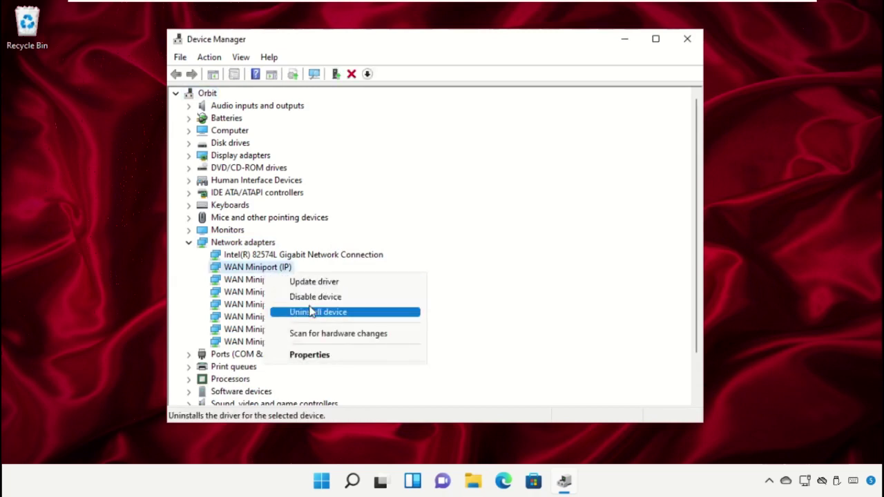
{"action": "left_click", "coordinate": [310, 312]}
{"action": "left_click", "coordinate": [449, 296]}
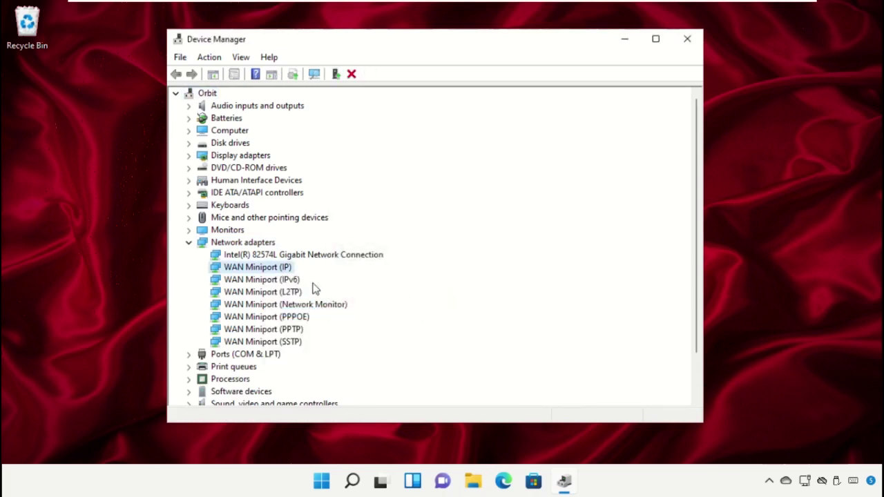
Step: Uninstall the WAN Miniport (IPv6), (L2TP) and (Network Monitor) adapters
{"action": "left_click", "coordinate": [276, 269]}
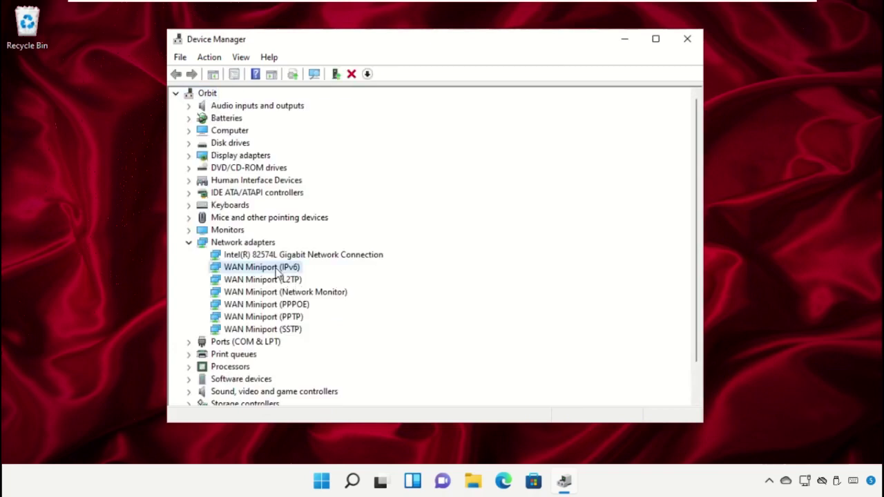
{"action": "right_click", "coordinate": [278, 270]}
{"action": "left_click", "coordinate": [320, 307]}
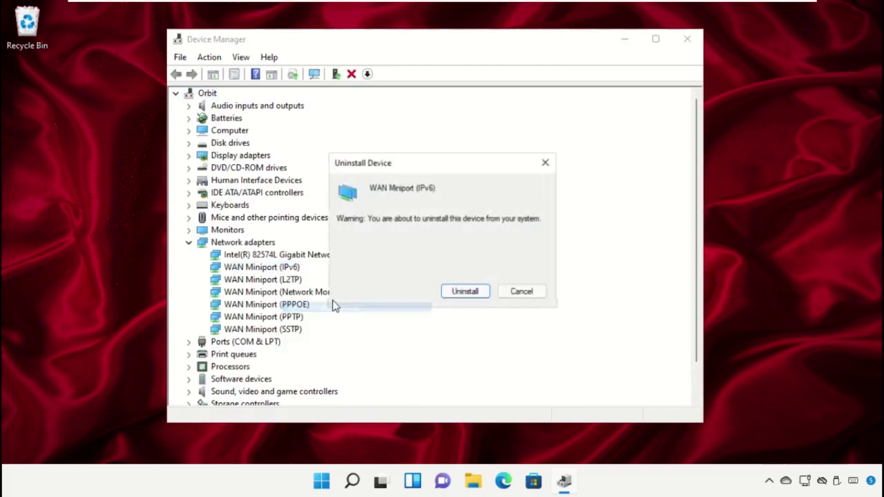
{"action": "left_click", "coordinate": [446, 296]}
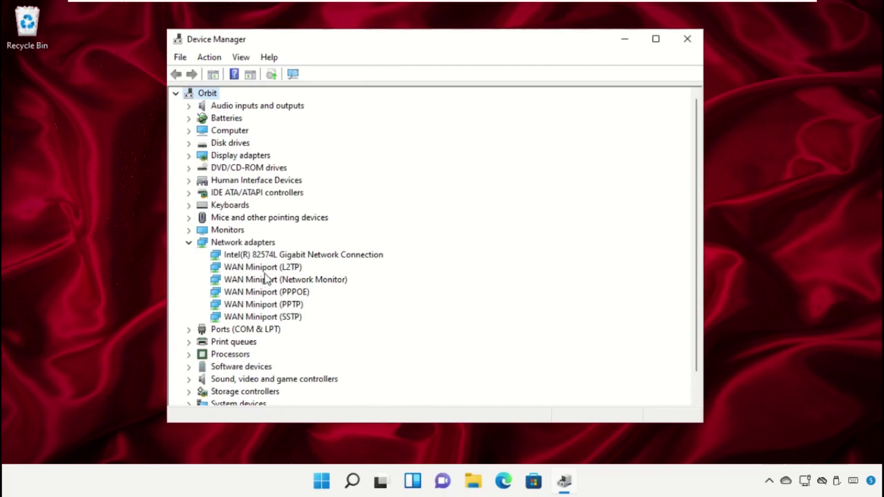
{"action": "left_click", "coordinate": [271, 271]}
{"action": "right_click", "coordinate": [271, 272]}
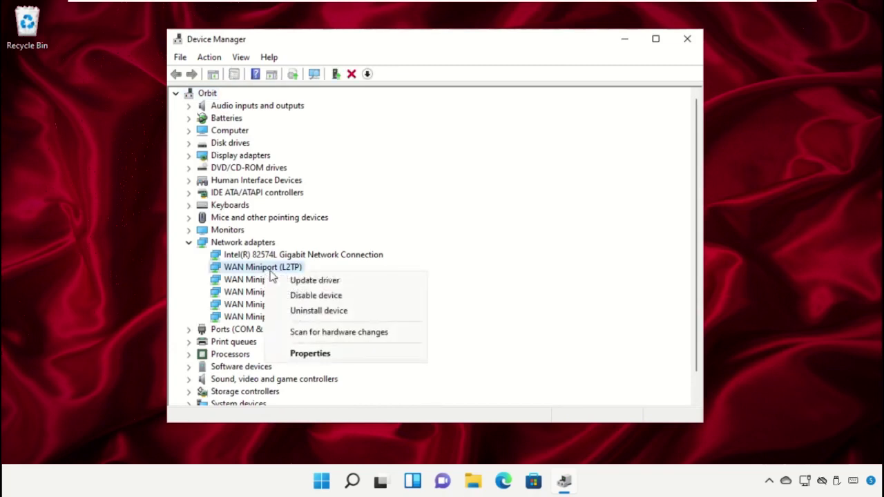
{"action": "left_click", "coordinate": [307, 313]}
{"action": "left_click", "coordinate": [451, 303]}
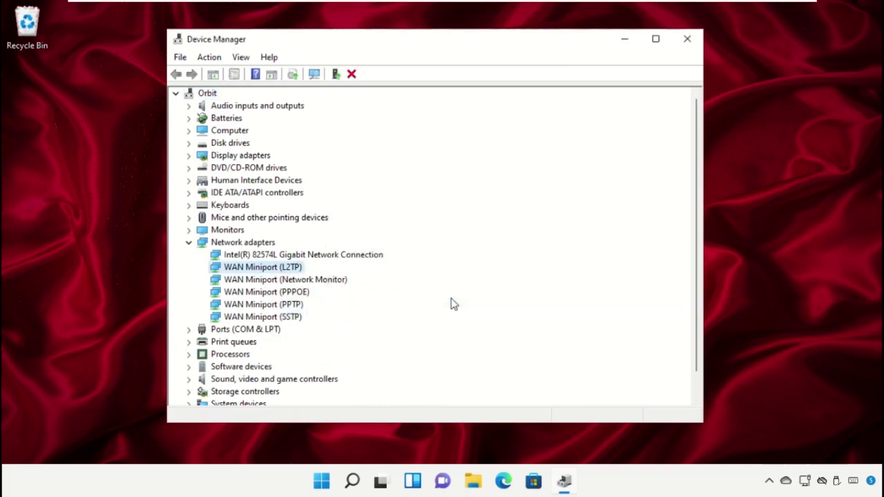
{"action": "left_click", "coordinate": [302, 268]}
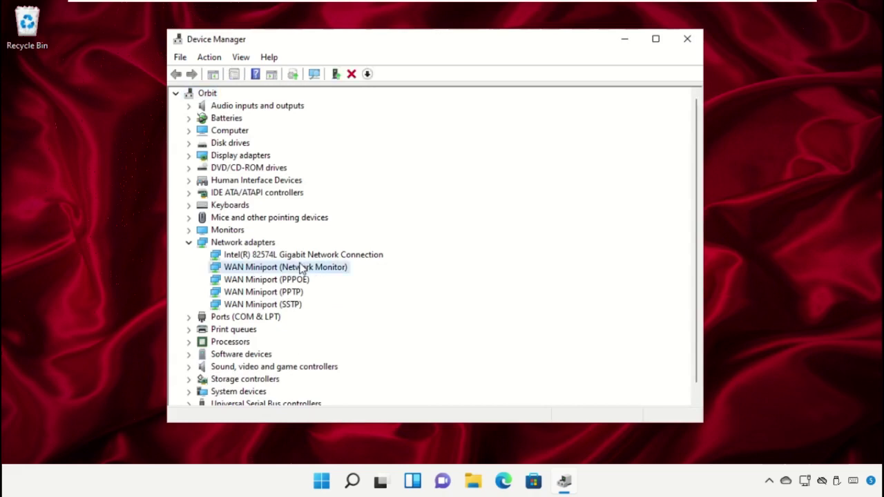
{"action": "right_click", "coordinate": [301, 268]}
{"action": "left_click", "coordinate": [346, 301]}
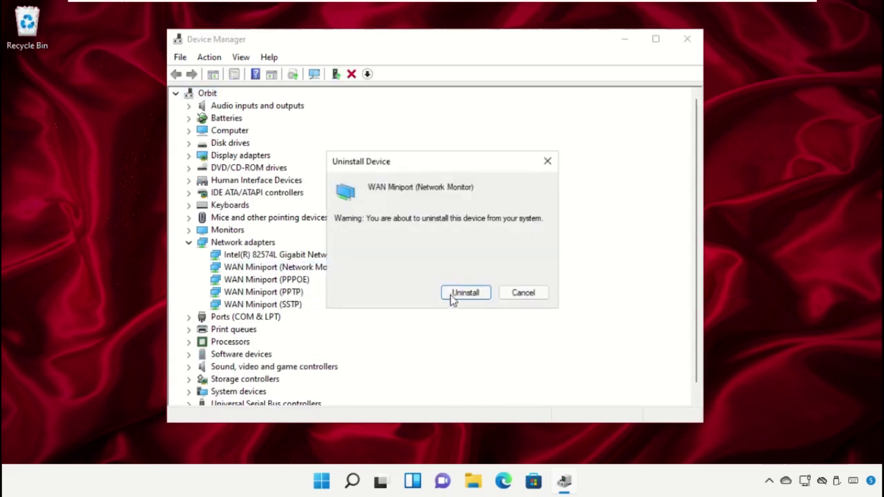
{"action": "left_click", "coordinate": [465, 293]}
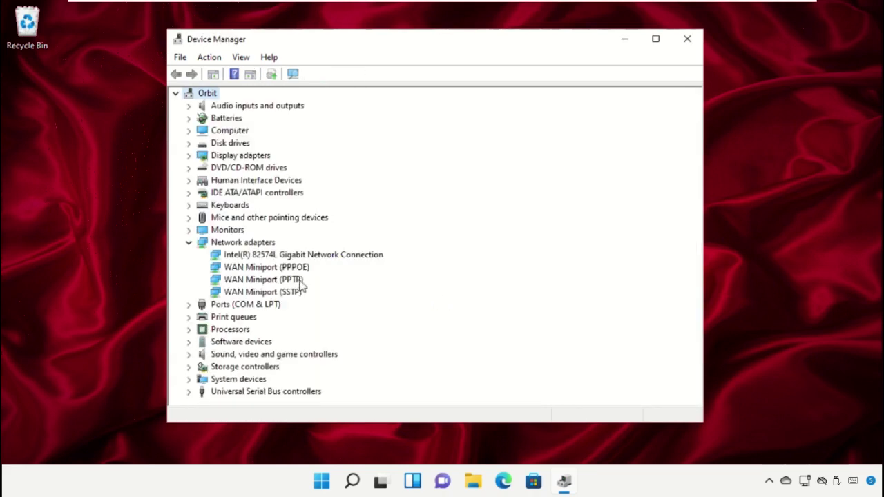
Step: Uninstall the WAN Miniport (PPPOE), (PPTP) and (SSTP) adapters
{"action": "left_click", "coordinate": [287, 270]}
{"action": "right_click", "coordinate": [290, 271]}
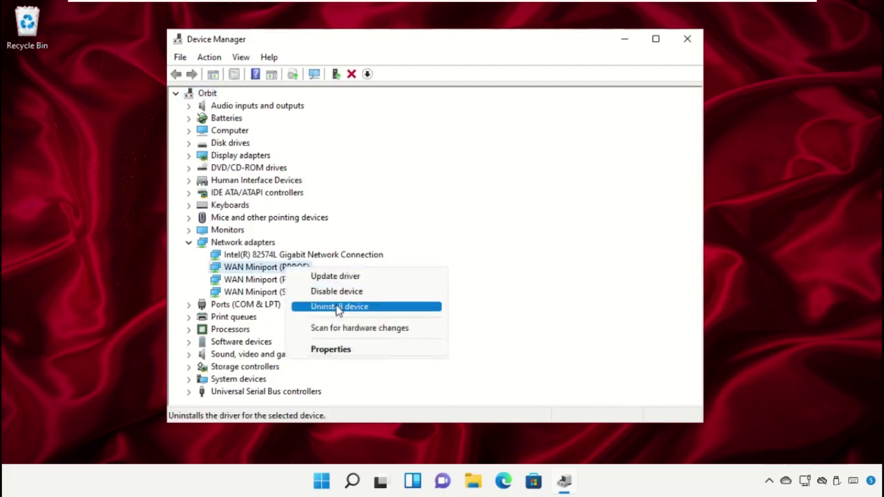
{"action": "left_click", "coordinate": [325, 306]}
{"action": "left_click", "coordinate": [449, 293]}
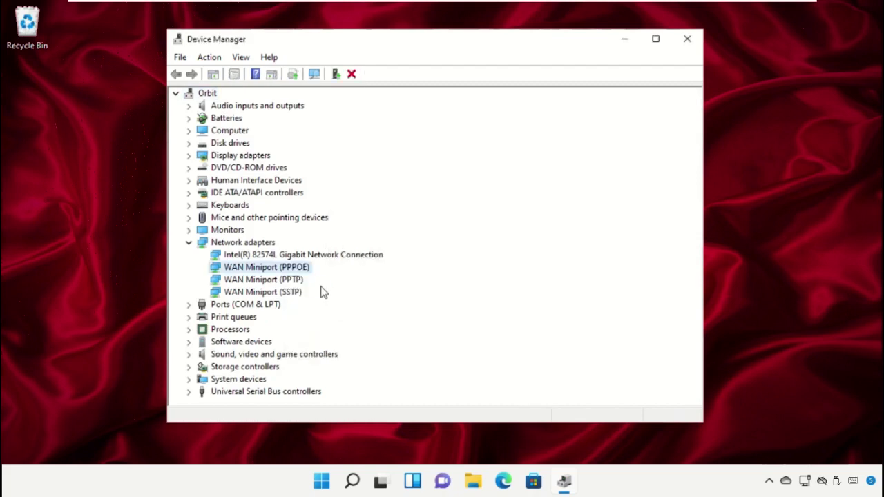
{"action": "left_click", "coordinate": [291, 270]}
{"action": "right_click", "coordinate": [292, 272]}
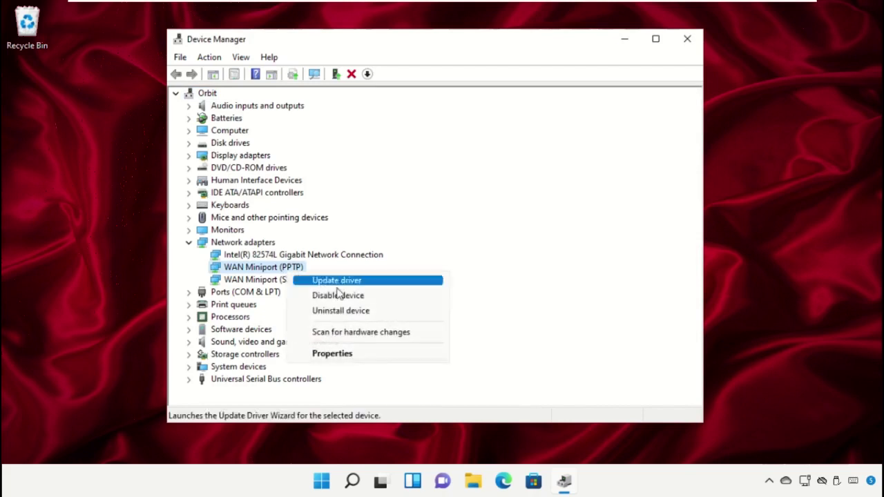
{"action": "left_click", "coordinate": [343, 312]}
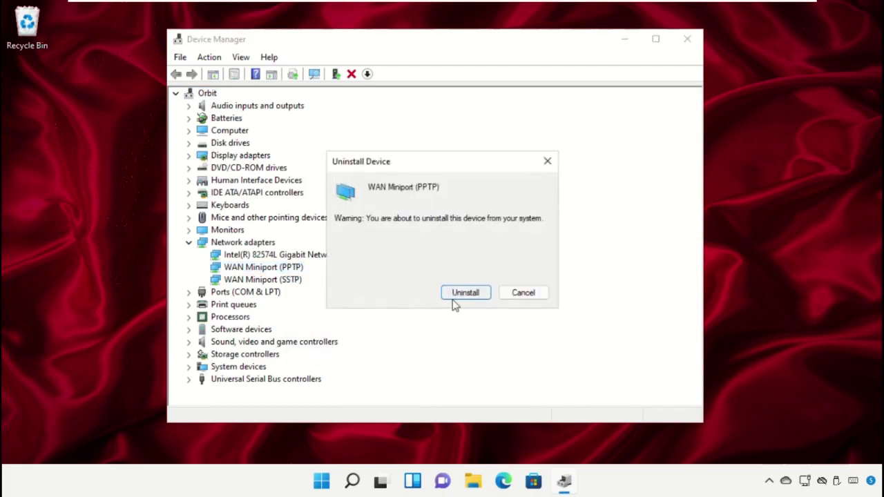
{"action": "left_click", "coordinate": [453, 296]}
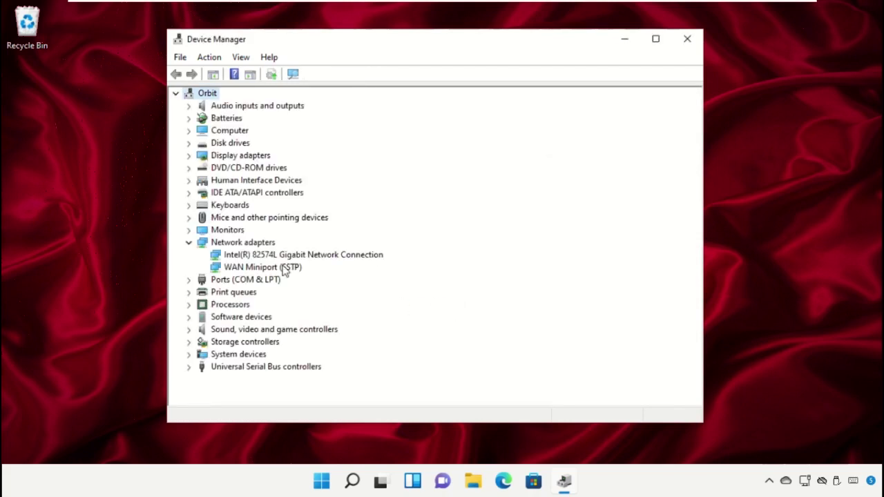
{"action": "left_click", "coordinate": [285, 269]}
{"action": "right_click", "coordinate": [286, 268]}
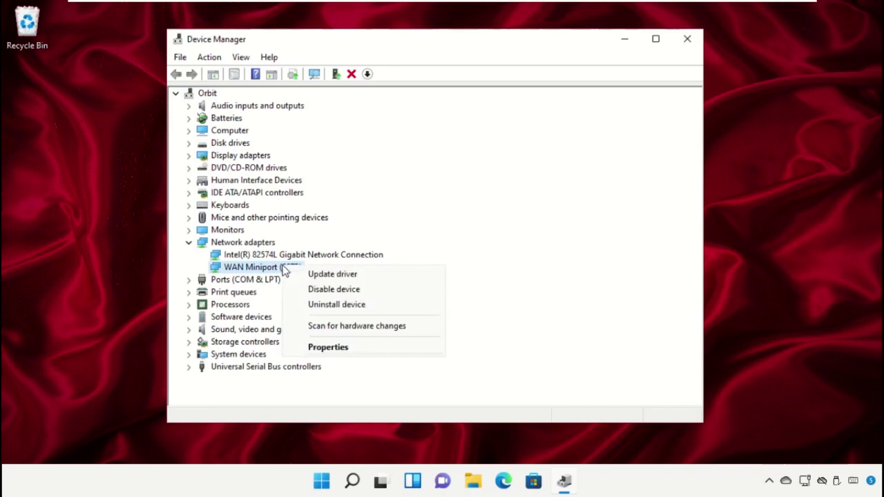
{"action": "left_click", "coordinate": [339, 305]}
{"action": "left_click", "coordinate": [447, 295]}
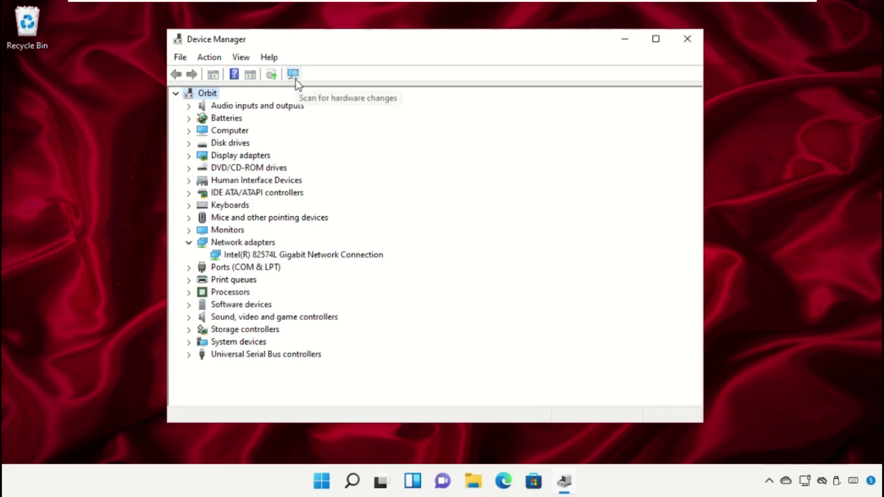
Step: Scan for hardware changes to restore the eight WAN Miniport adapters, then close Device Manager
{"action": "left_click", "coordinate": [210, 58]}
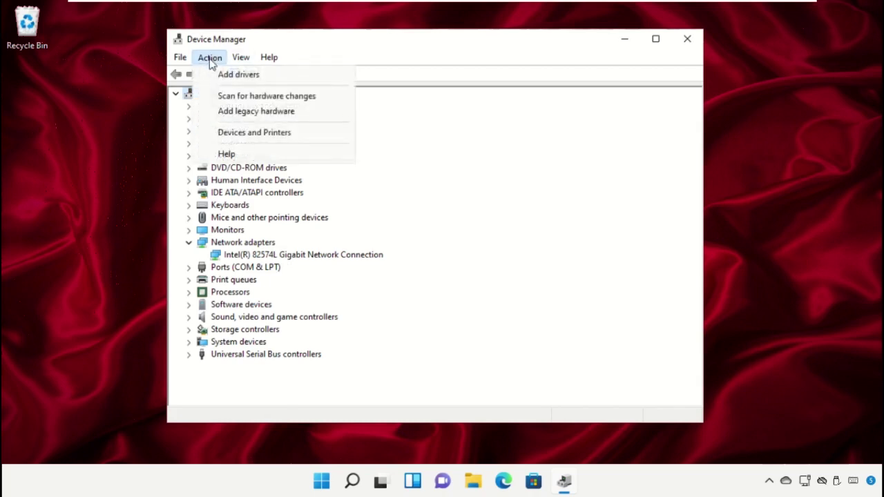
{"action": "left_click", "coordinate": [251, 96]}
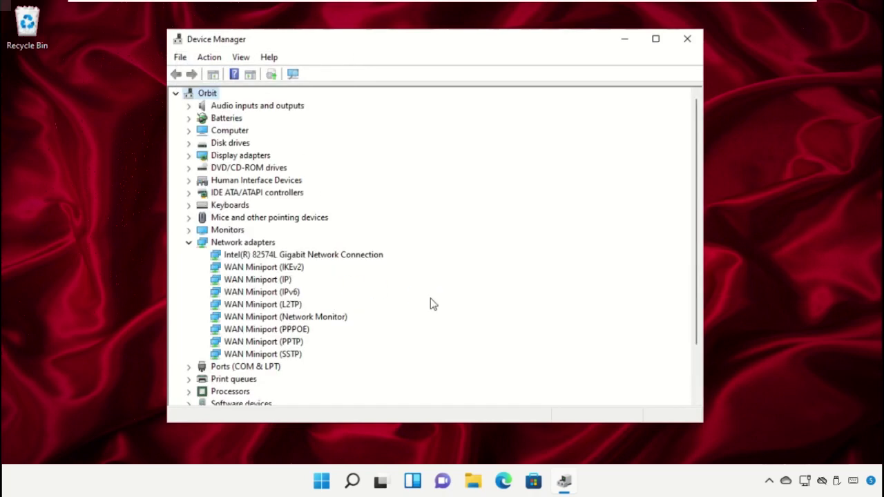
{"action": "left_click", "coordinate": [687, 39]}
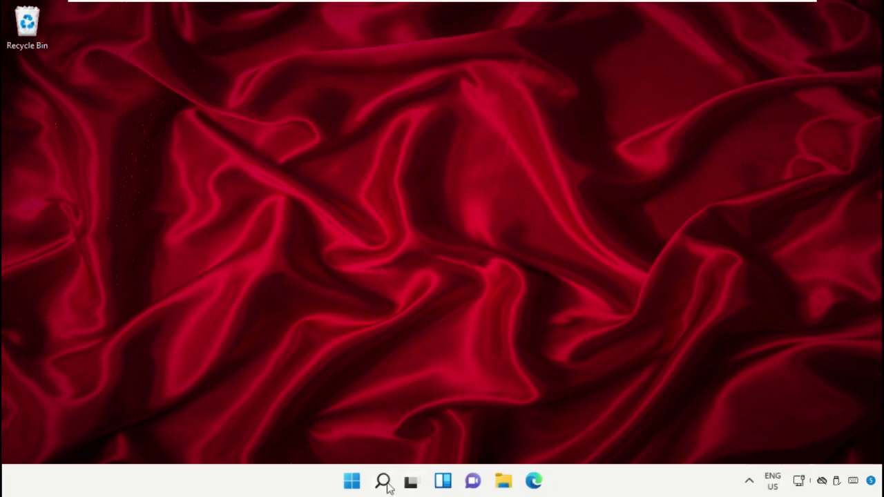
Step: Show the Start menu's power choices, Shut down and Restart
{"action": "left_click", "coordinate": [353, 483]}
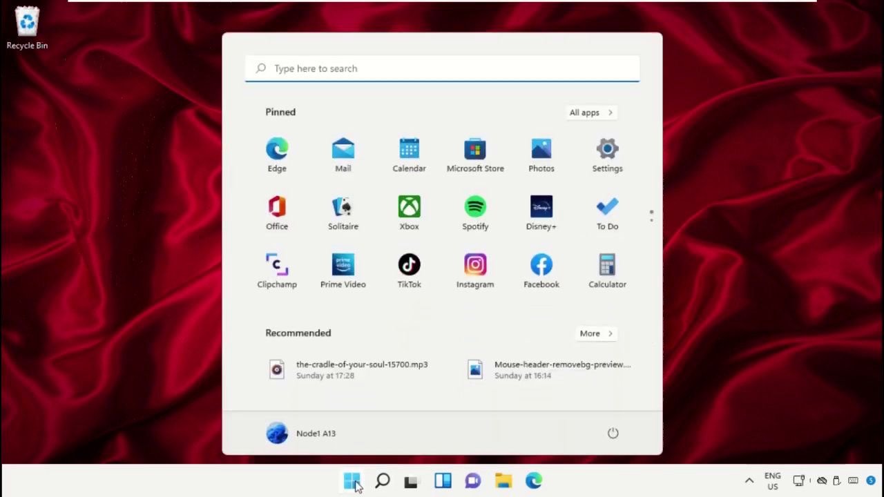
{"action": "left_click", "coordinate": [613, 434]}
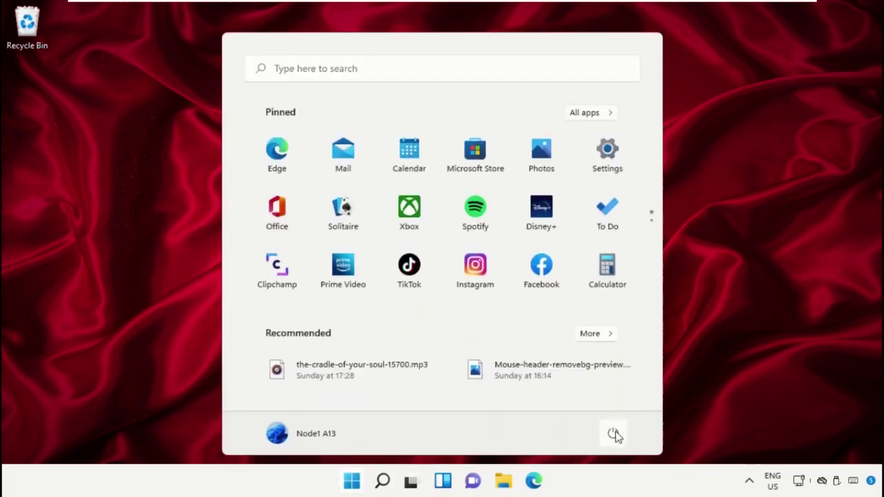
{"action": "left_click", "coordinate": [614, 434]}
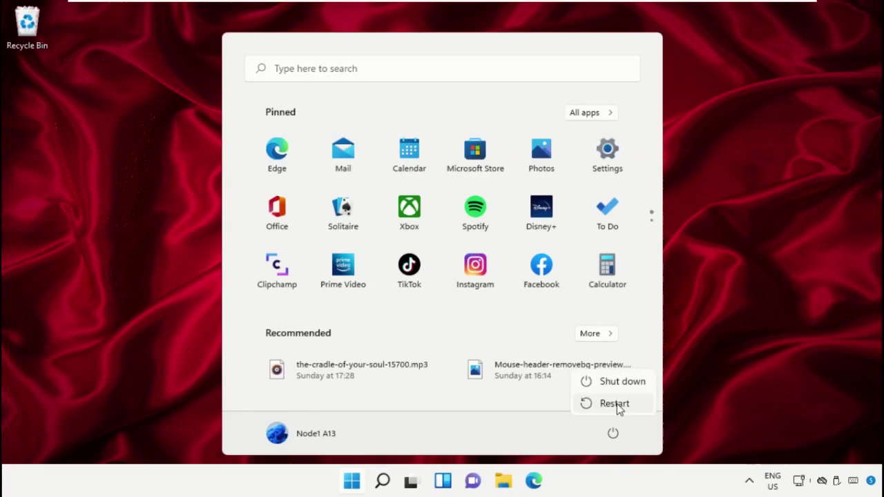